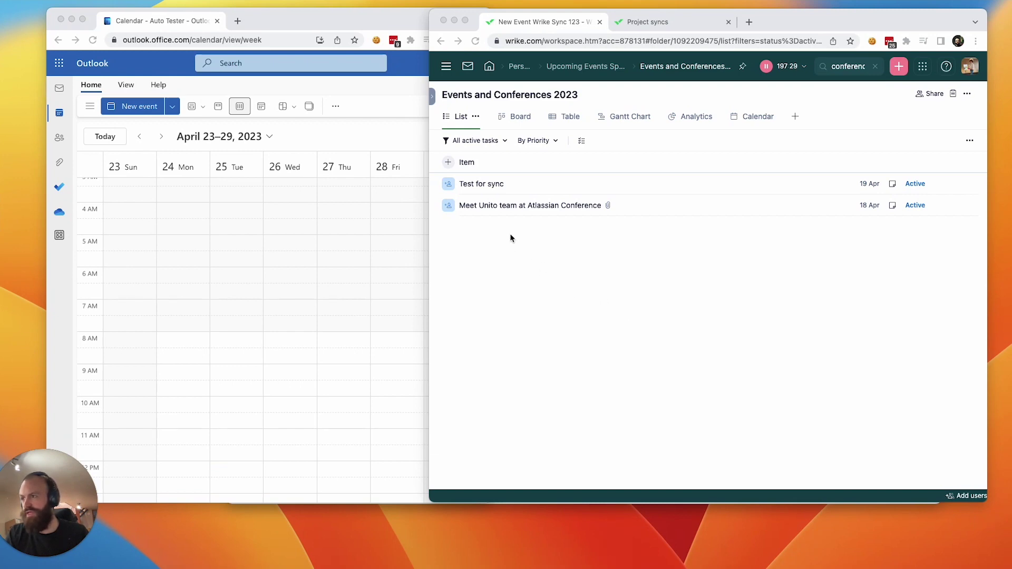
- Create the task 'Event Test 123' in Events and Conferences 2023 and date it 25 April
left_click(498, 166)
left_click(469, 164)
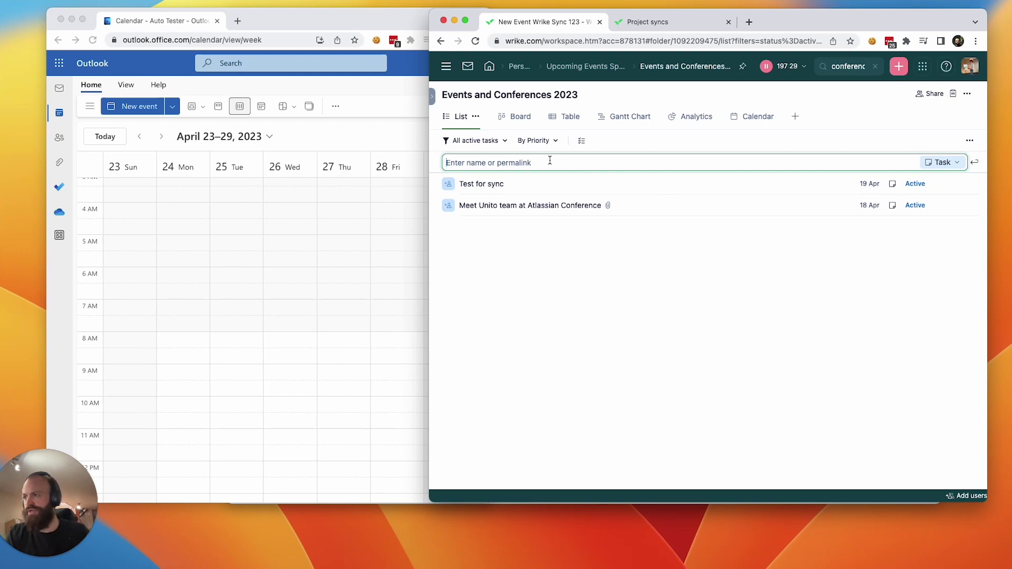
type("Event")
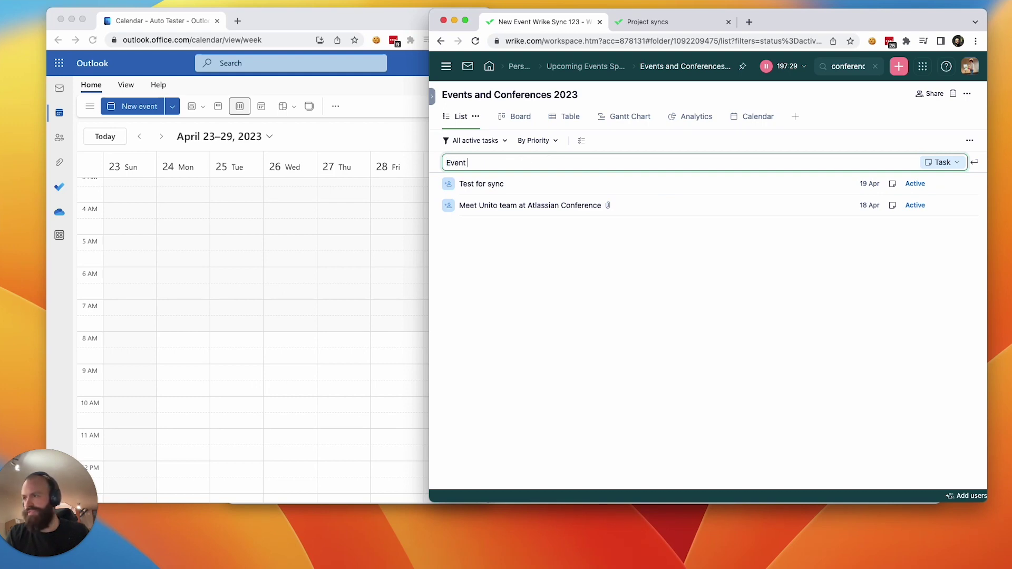
type("123")
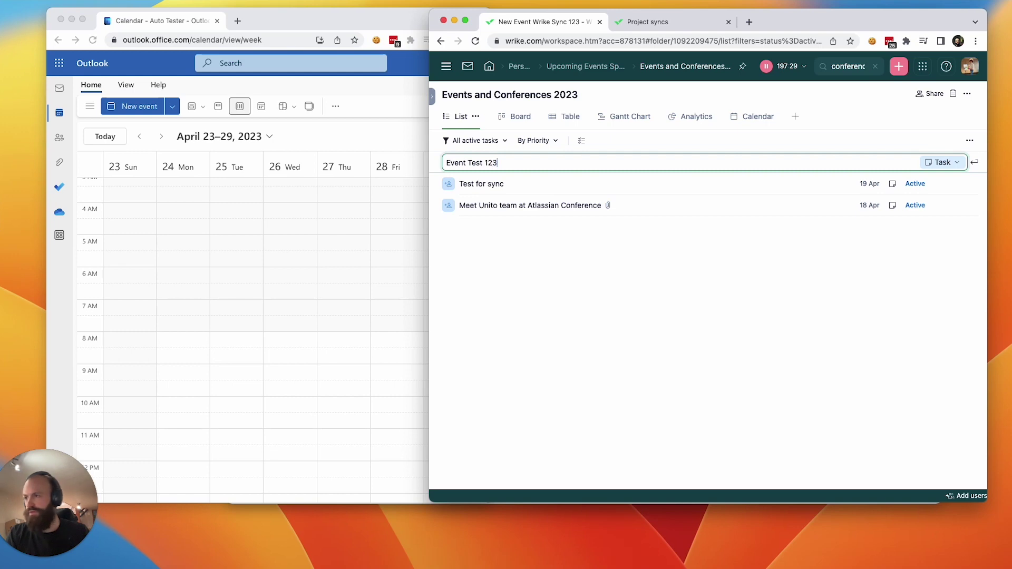
key("Return")
left_click(873, 184)
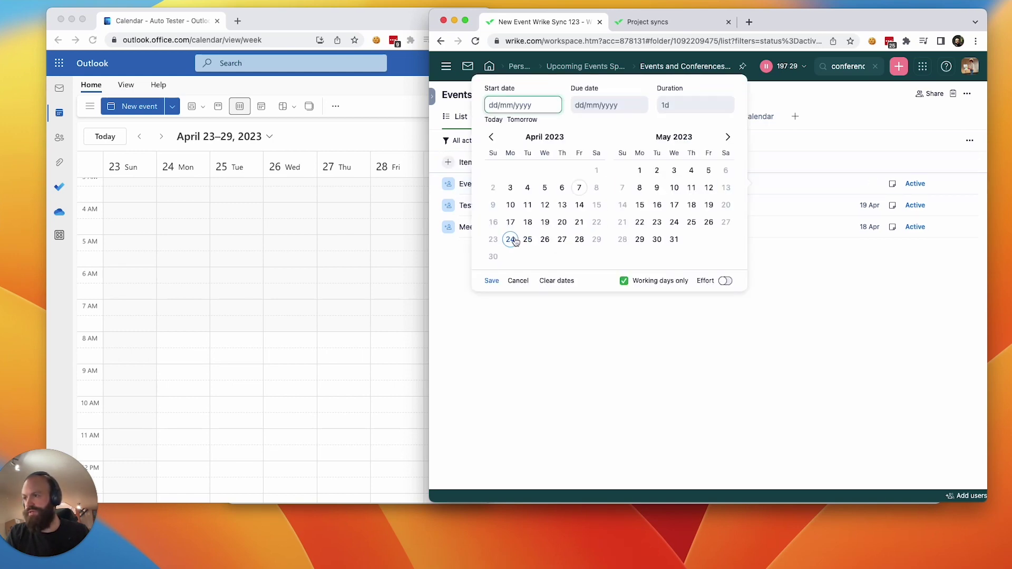
left_click(527, 240)
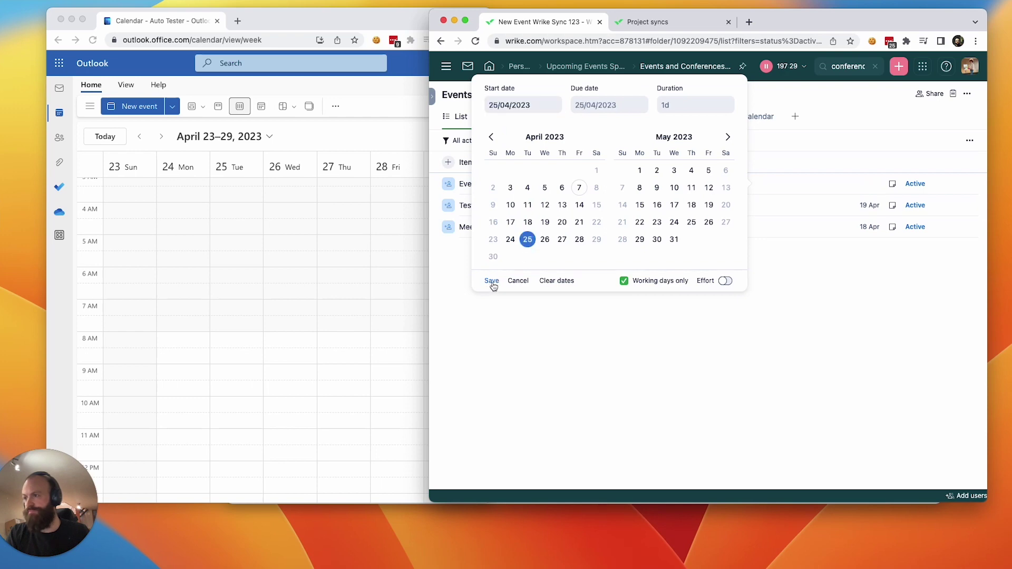
left_click(491, 281)
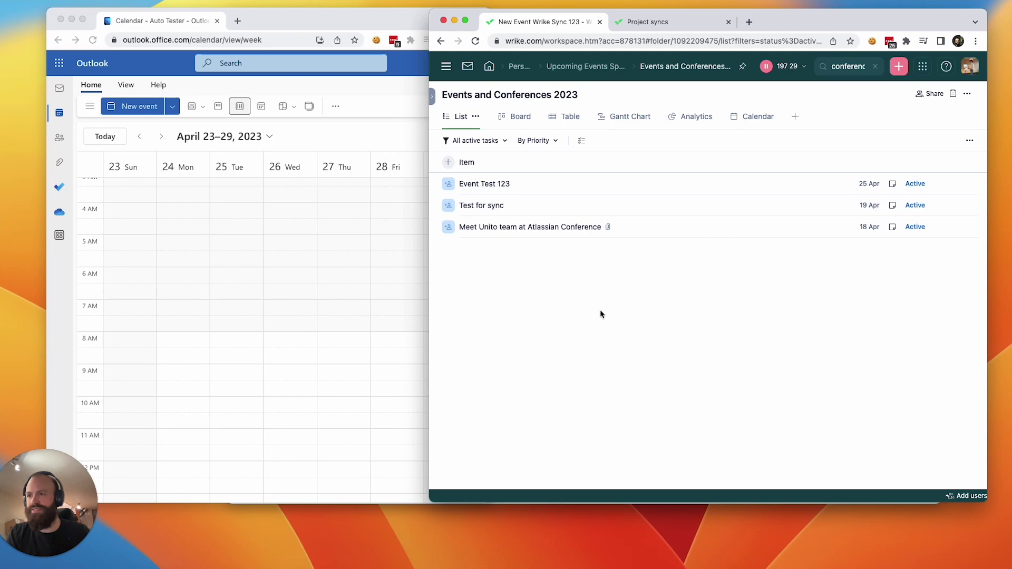
- View the synced Event Test 123 on Tuesday 25 April in Outlook, then open its Wrike task
left_click(280, 228)
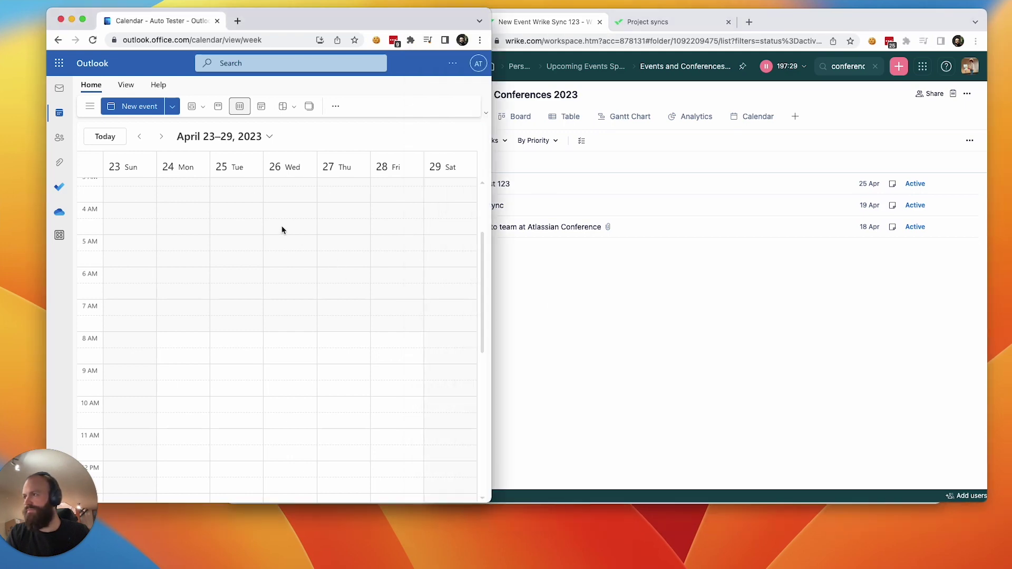
left_click(609, 278)
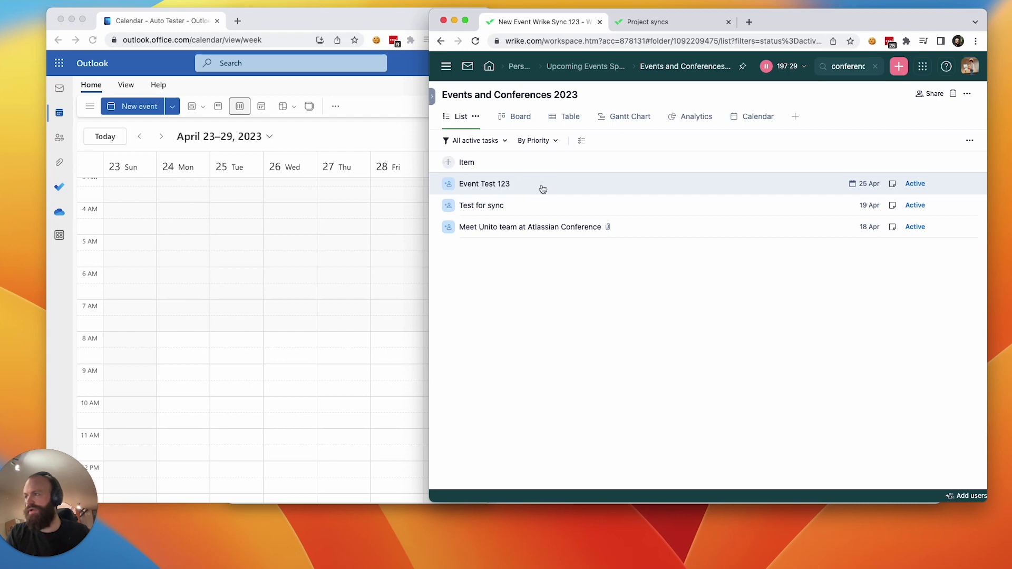
scroll(234, 269, "down", 2)
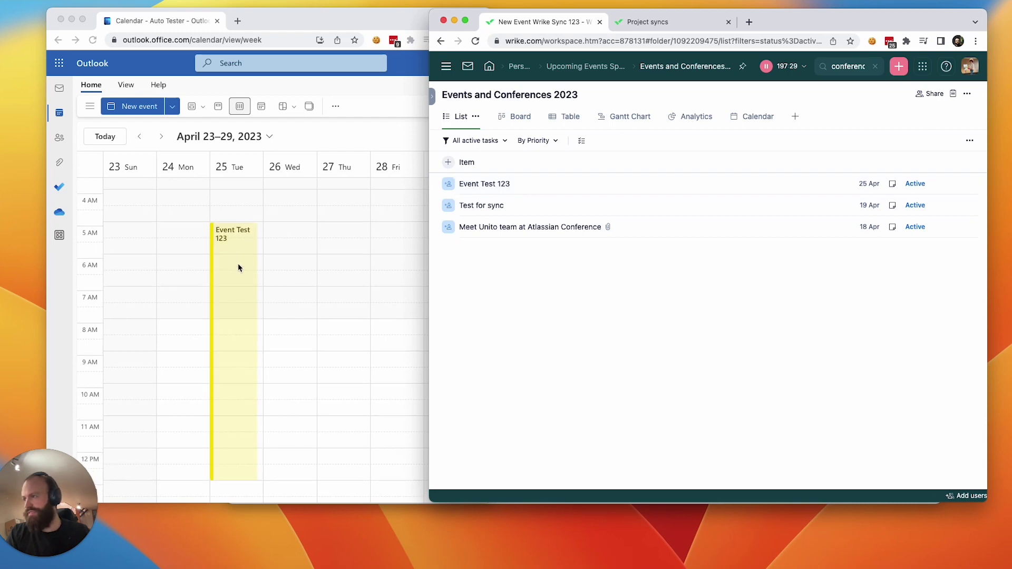
left_click(227, 235)
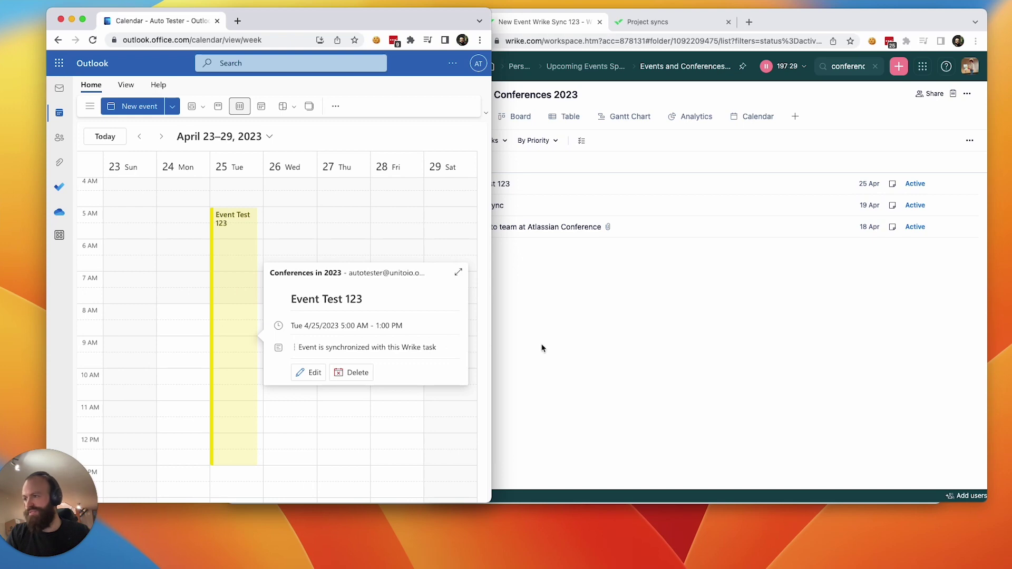
left_click(641, 337)
left_click(585, 187)
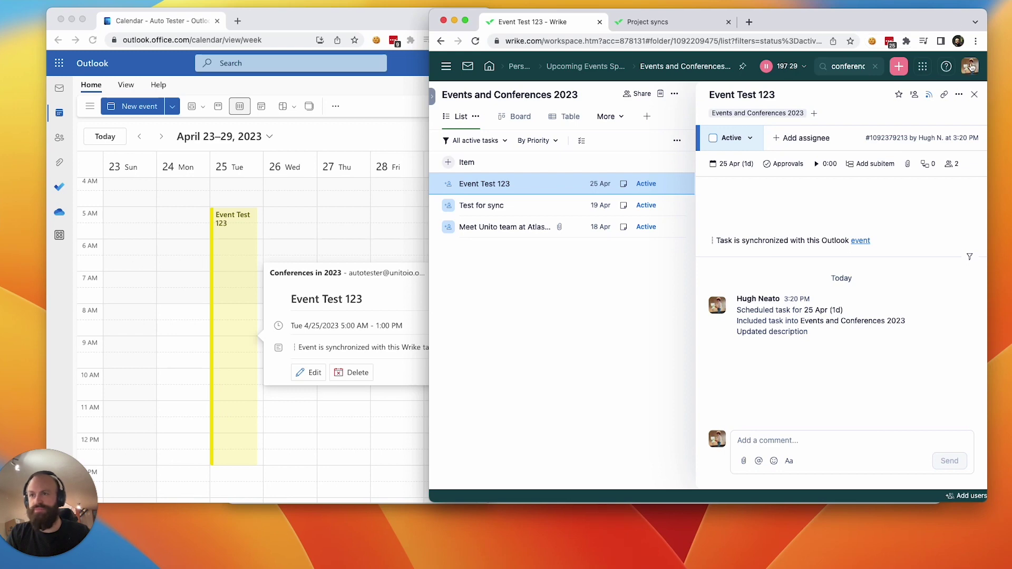
- Go to Project syncs under Apps & Integrations from the Wrike account menu
left_click(968, 65)
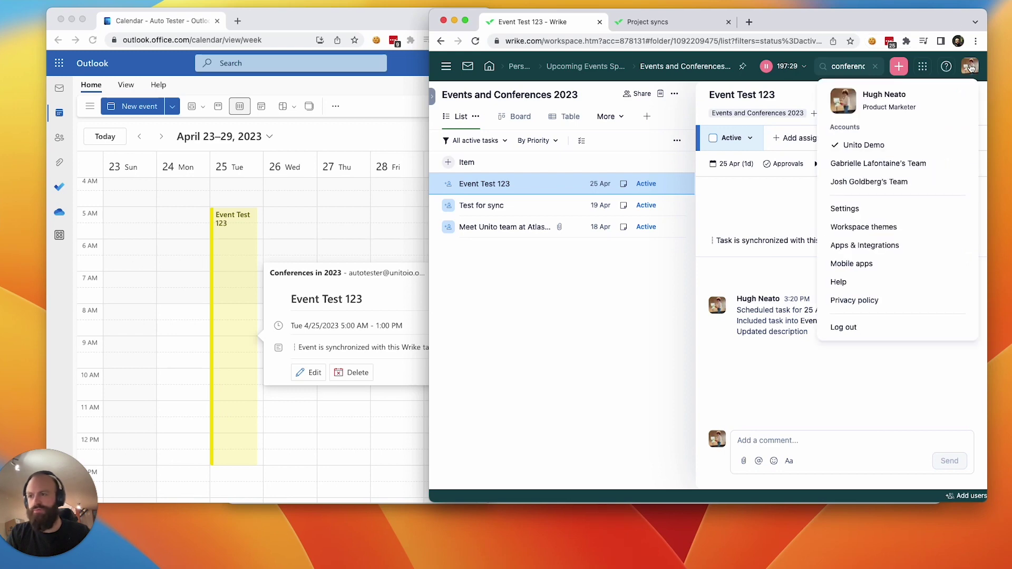
left_click(878, 247)
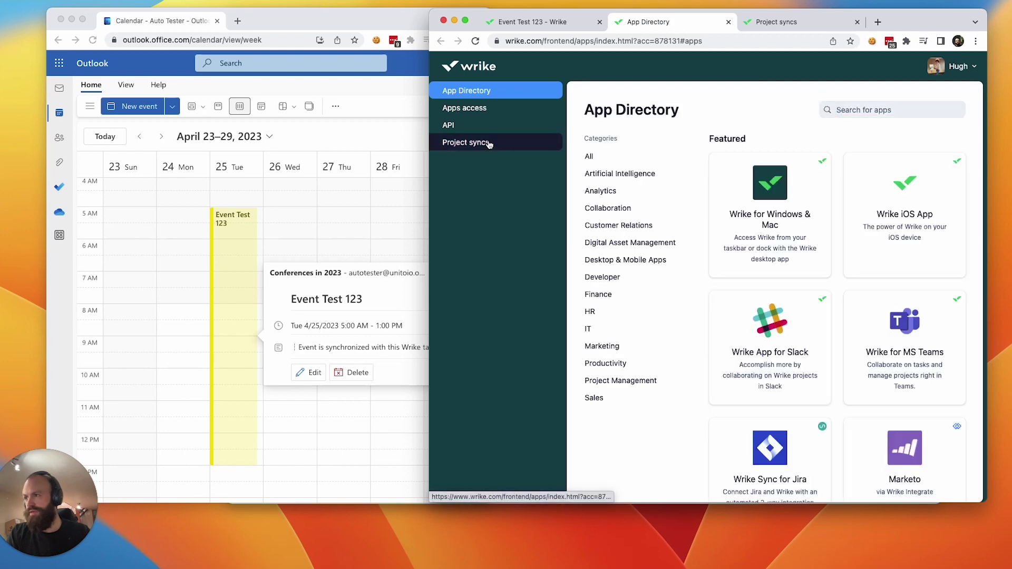
left_click(489, 144)
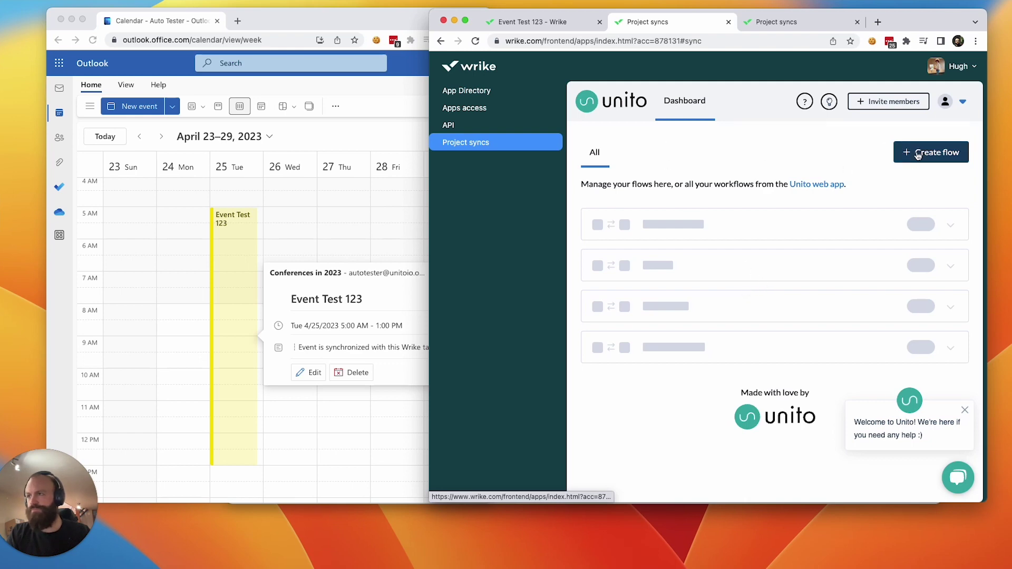
- Open the Events and Conferences 2023 → Conferences in 2023 flow from the Unito dashboard
left_click(796, 22)
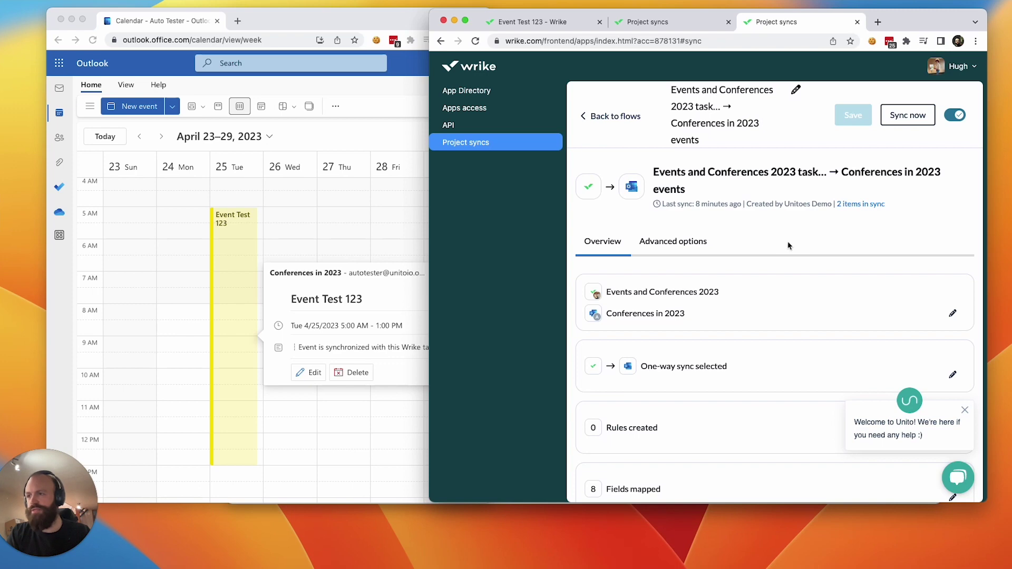
scroll(837, 301, "down", 2)
scroll(839, 285, "down", 1)
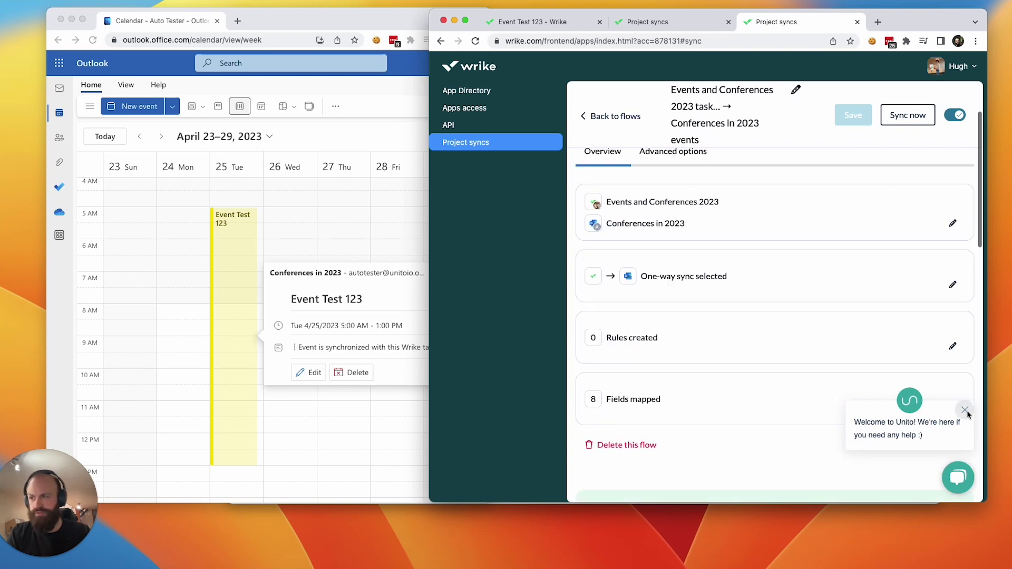
scroll(838, 278, "up", 1)
- Review the connected tools: the Events and Conferences 2023 folder and the Conferences in 2023 calendar
left_click(941, 266)
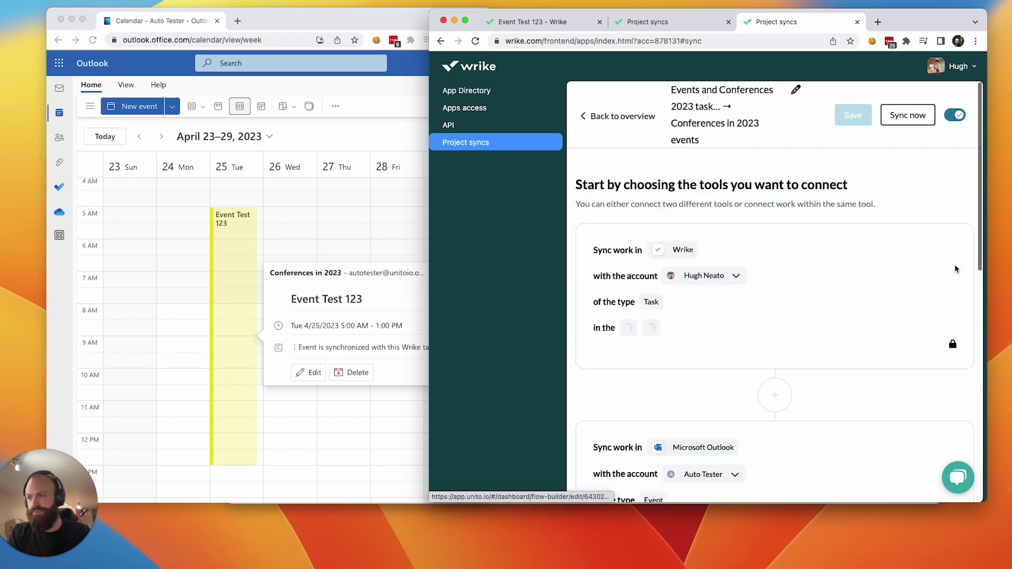
scroll(854, 276, "down", 2)
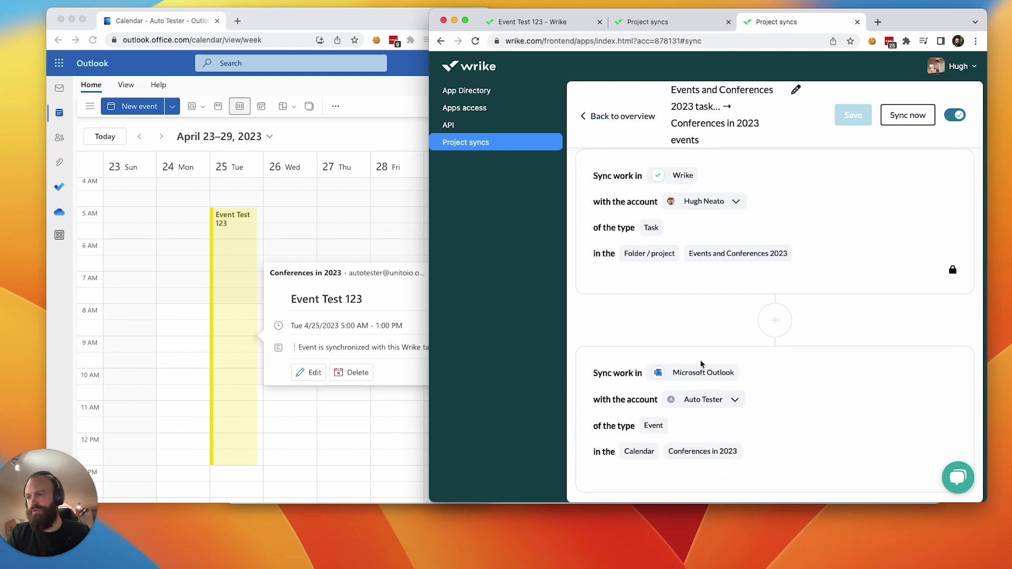
scroll(795, 339, "up", 1)
scroll(760, 348, "down", 1)
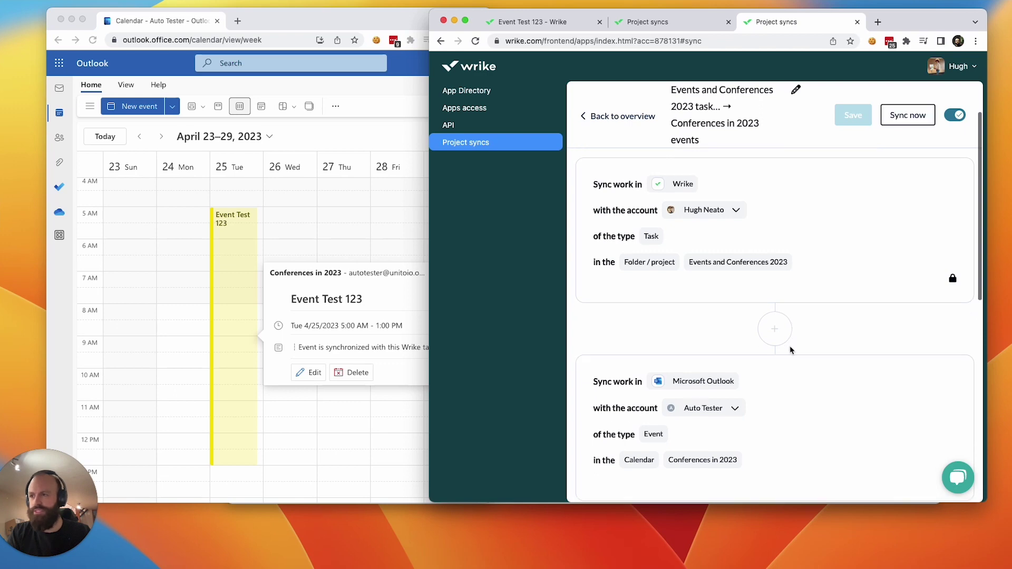
scroll(790, 346, "down", 1)
scroll(803, 350, "up", 1)
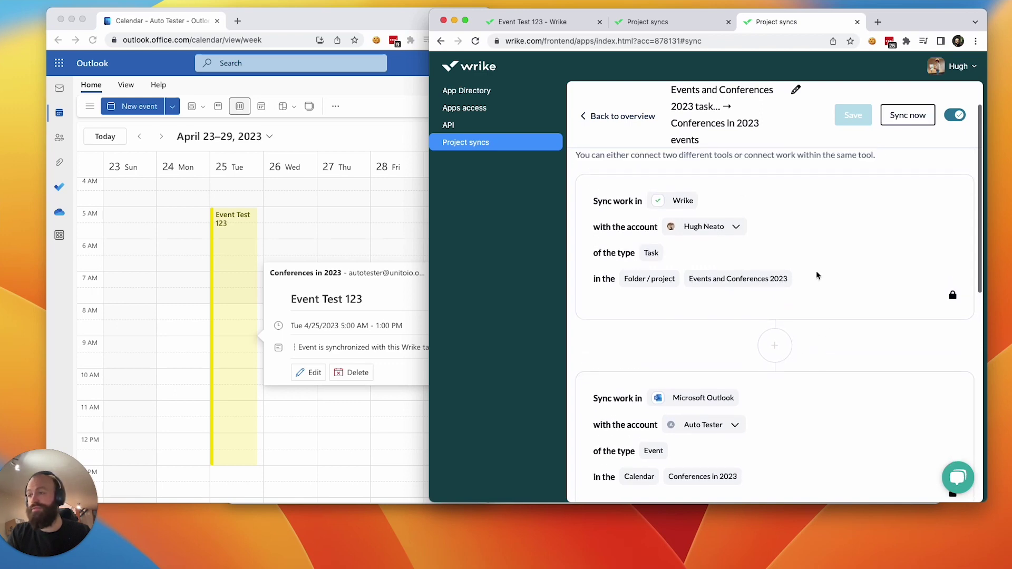
scroll(789, 287, "down", 1)
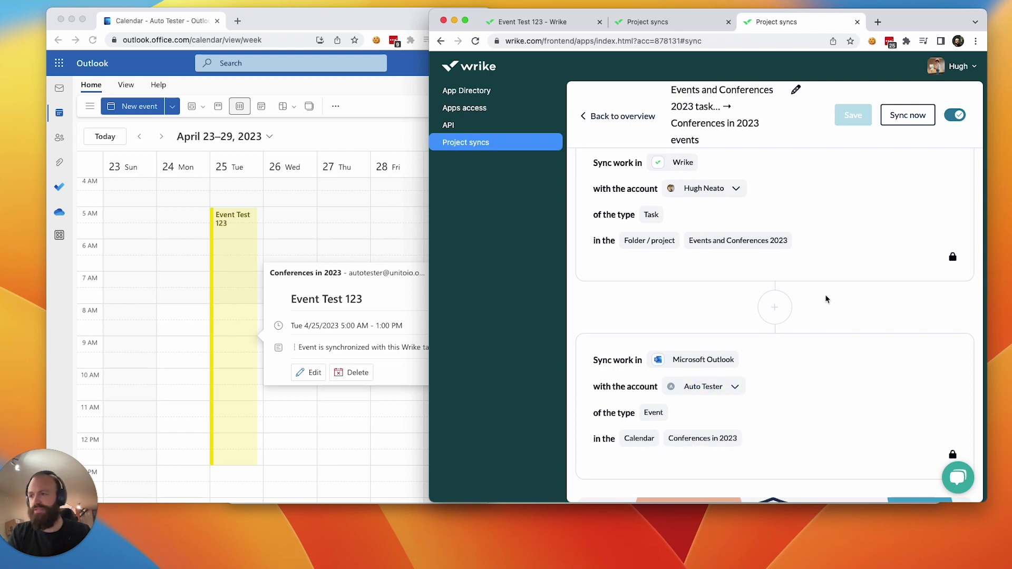
scroll(826, 299, "up", 1)
- From the flow overview, open the one-way Wrike-to-Outlook flow direction settings
left_click(617, 116)
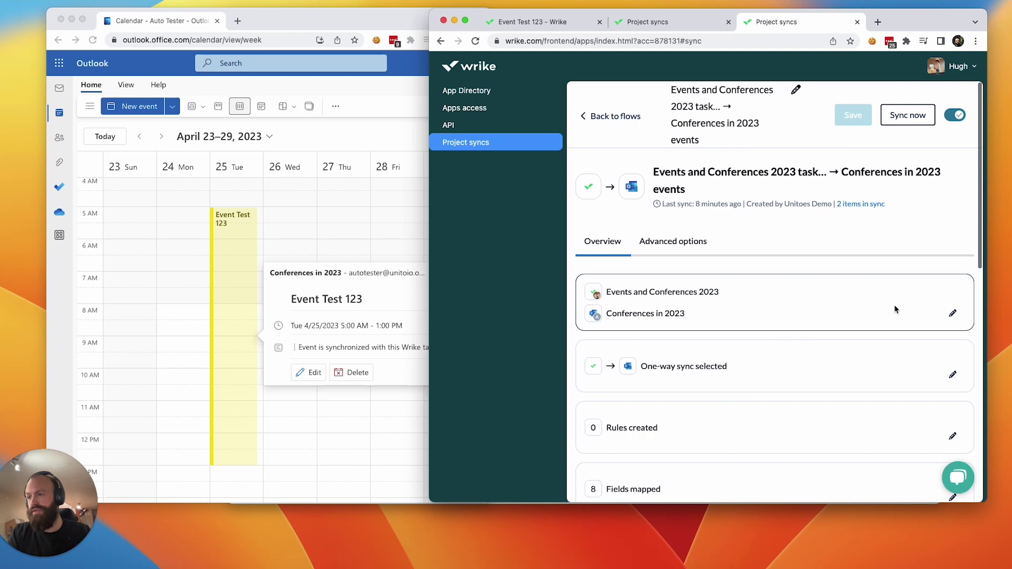
scroll(895, 309, "down", 1)
left_click(953, 339)
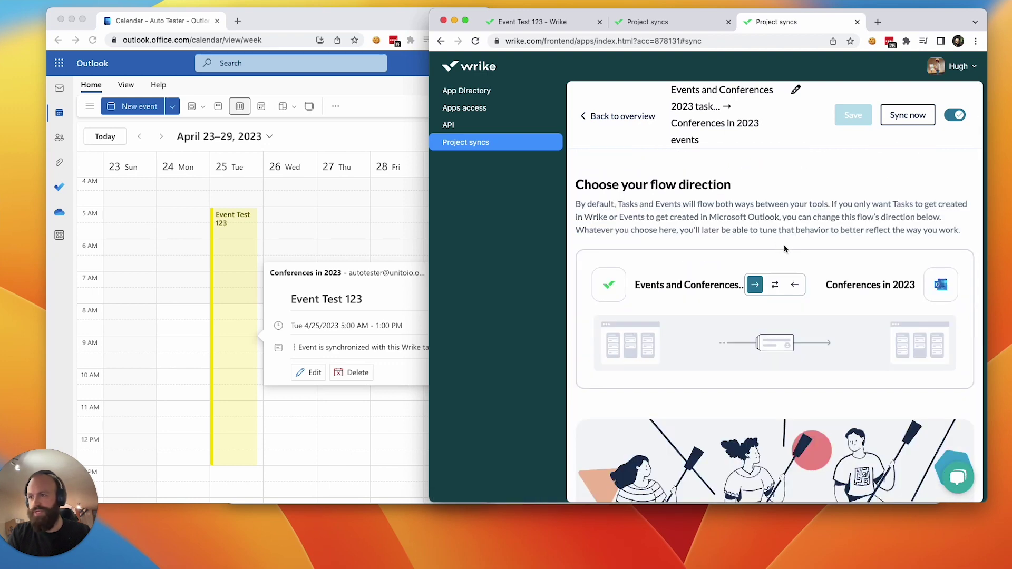
scroll(785, 249, "down", 1)
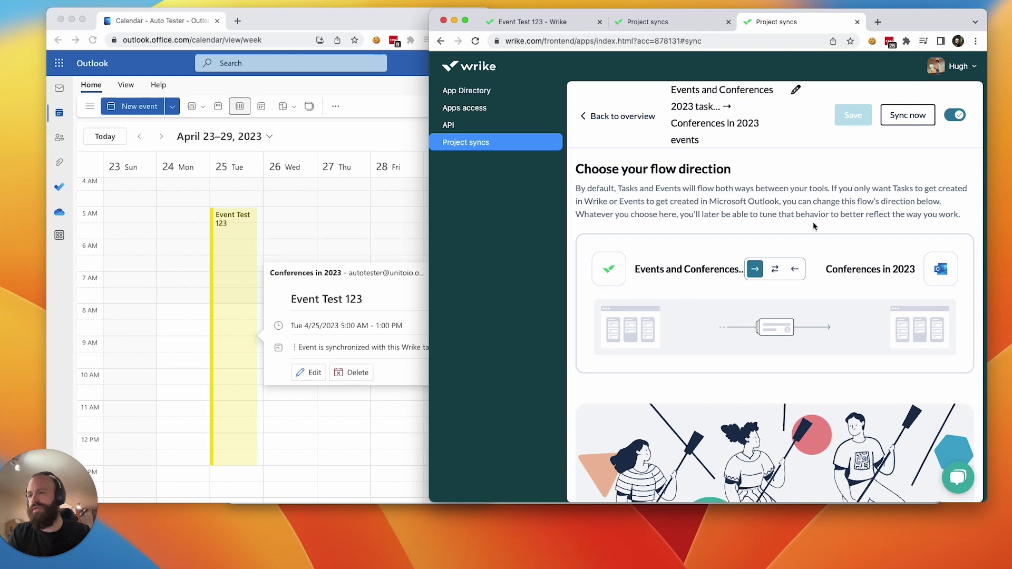
scroll(720, 300, "up", 1)
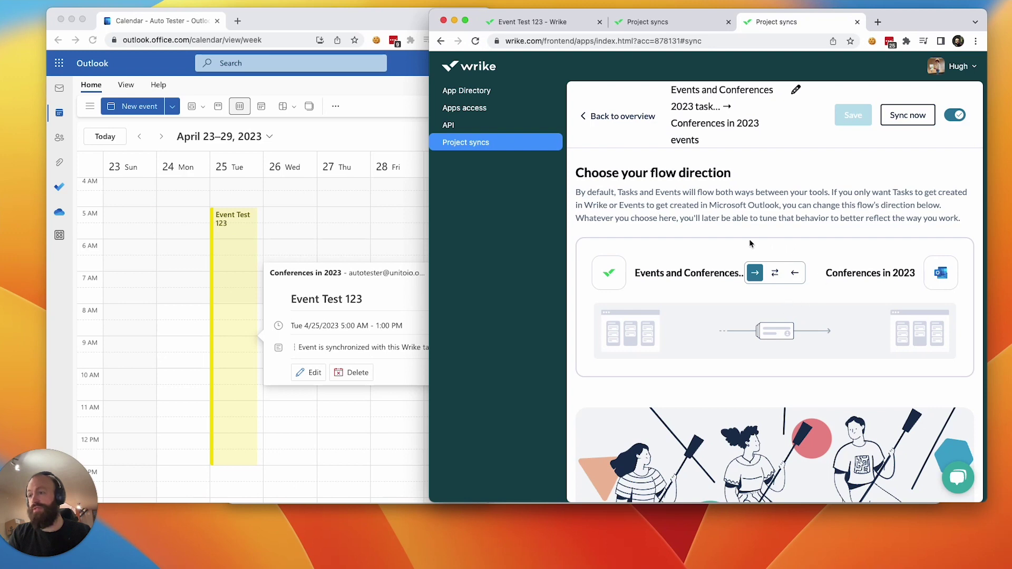
- Check the flow's sync rules, which have none created, and return to the overview
left_click(628, 118)
scroll(824, 348, "down", 2)
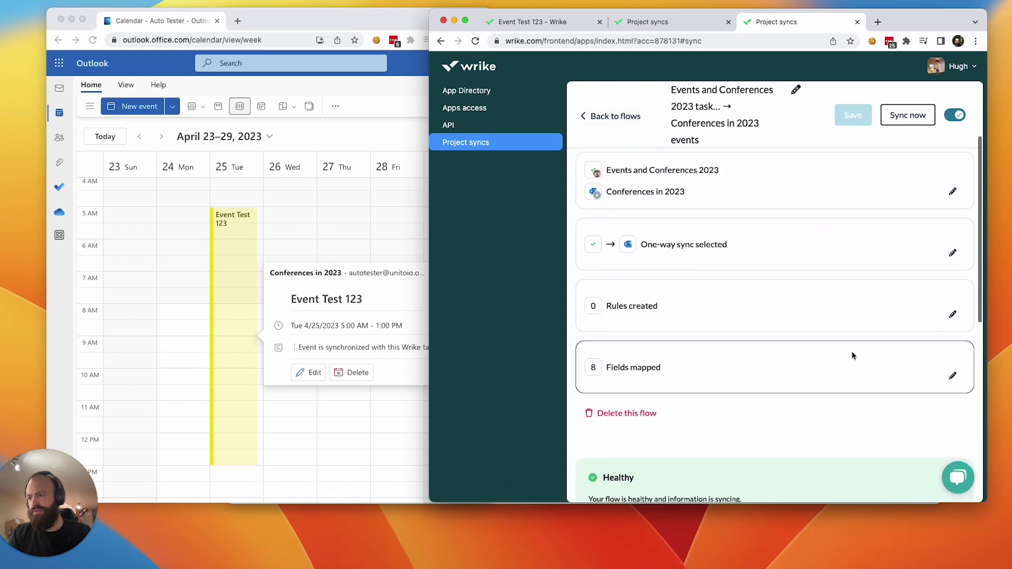
left_click(953, 313)
scroll(917, 318, "down", 2)
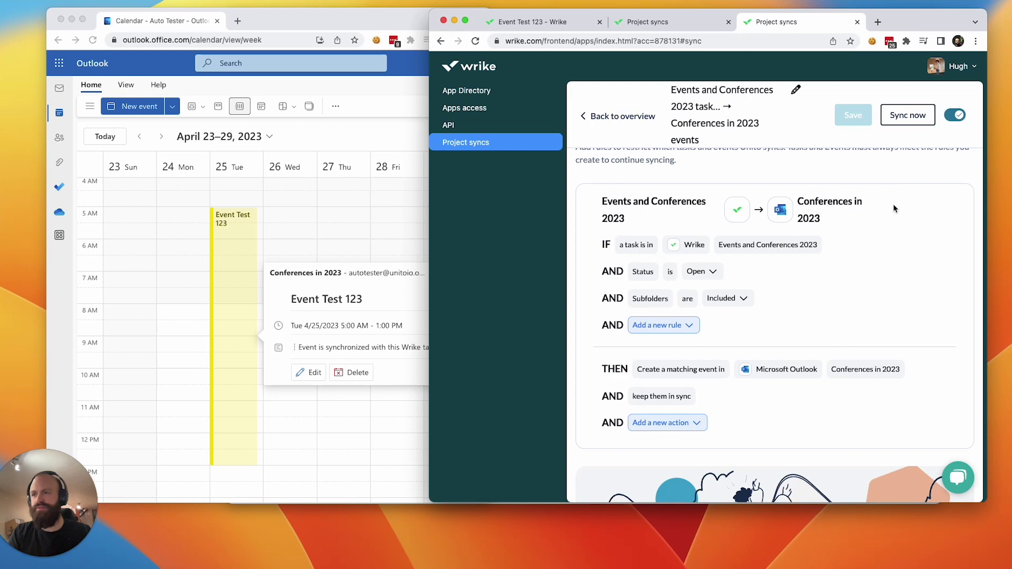
scroll(859, 267, "down", 1)
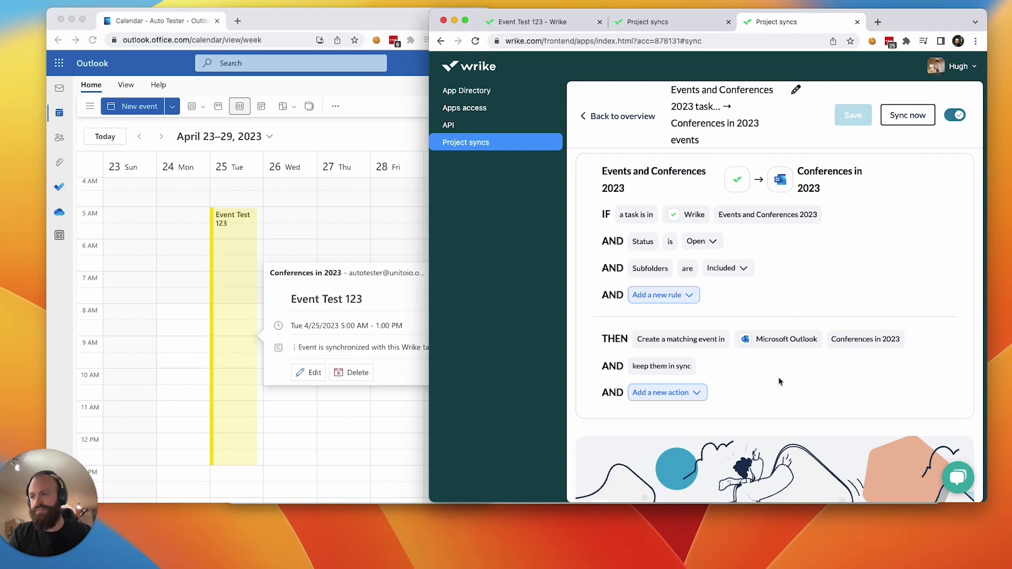
scroll(789, 309, "up", 1)
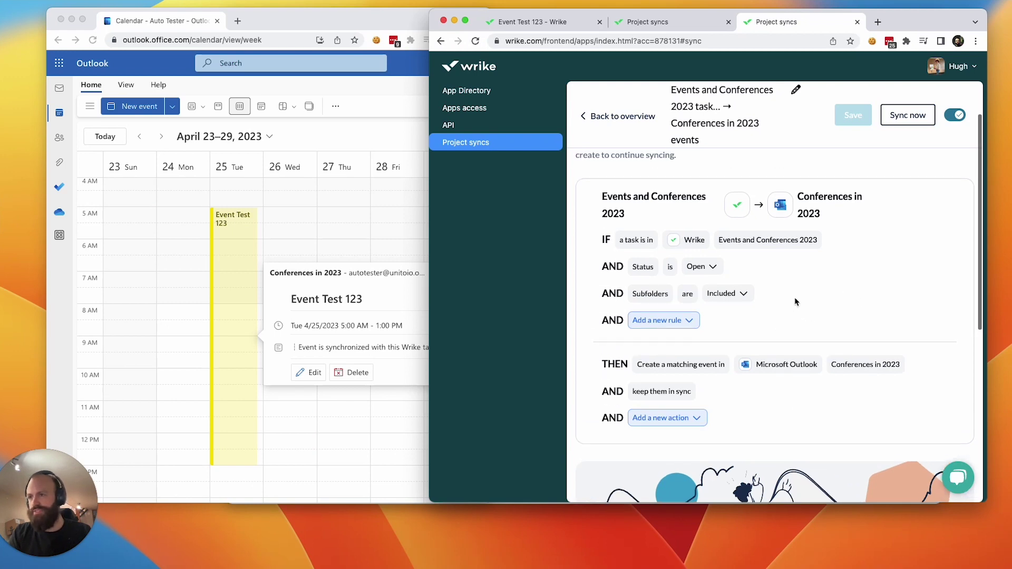
scroll(794, 313, "down", 1)
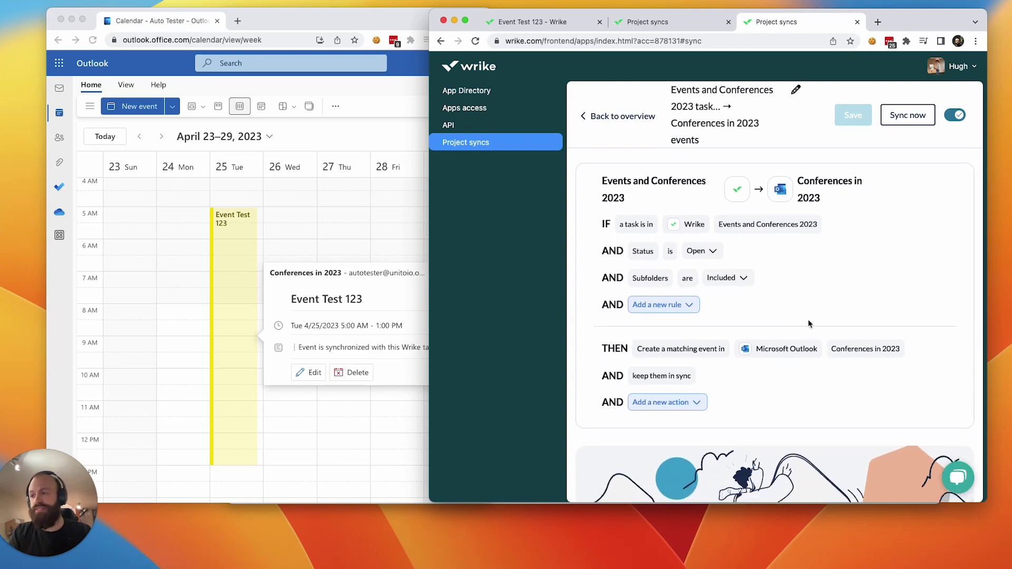
scroll(800, 319, "down", 1)
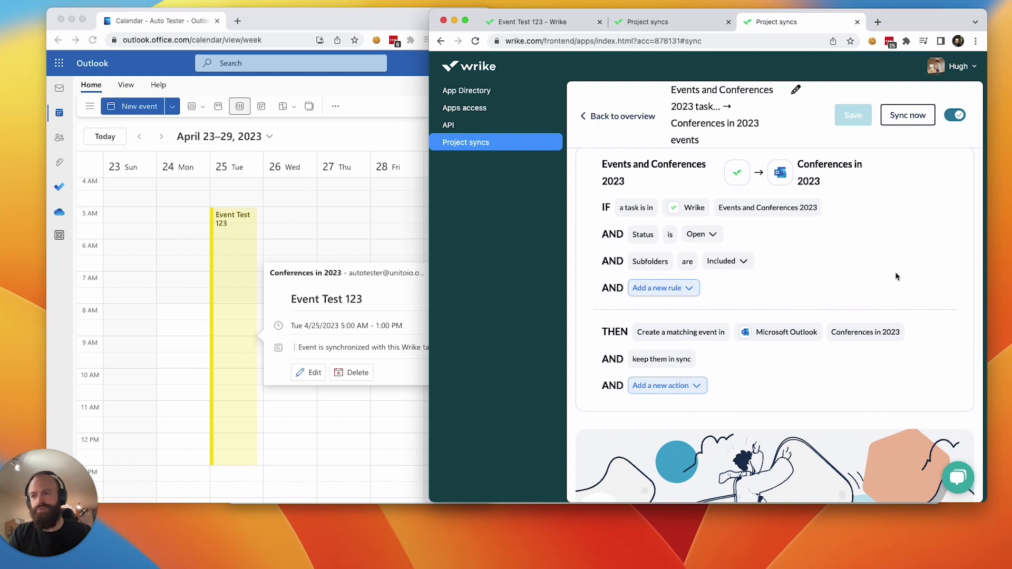
scroll(799, 302, "up", 1)
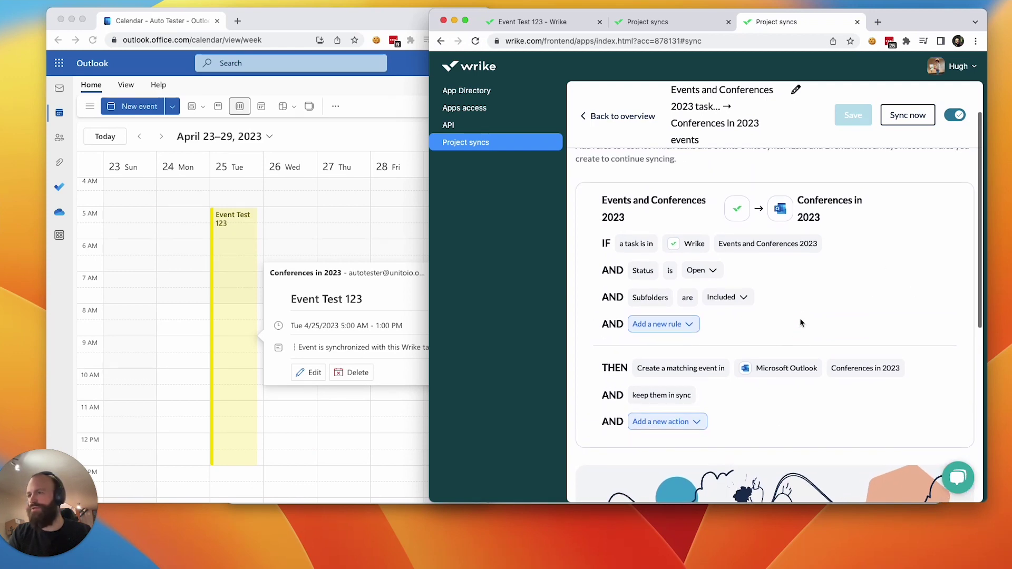
scroll(800, 306, "up", 1)
scroll(803, 312, "down", 2)
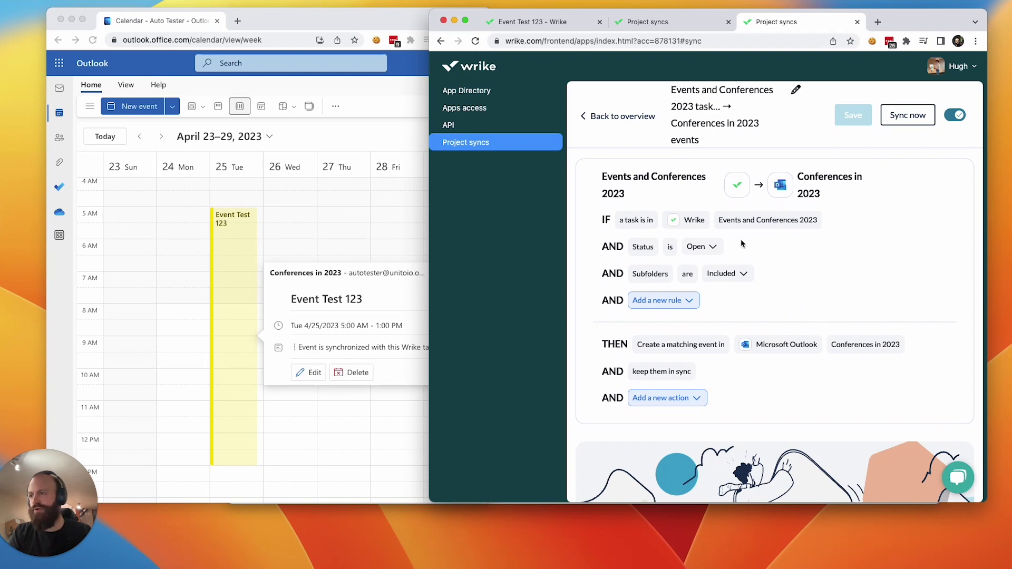
scroll(822, 327, "up", 1)
scroll(848, 259, "up", 2)
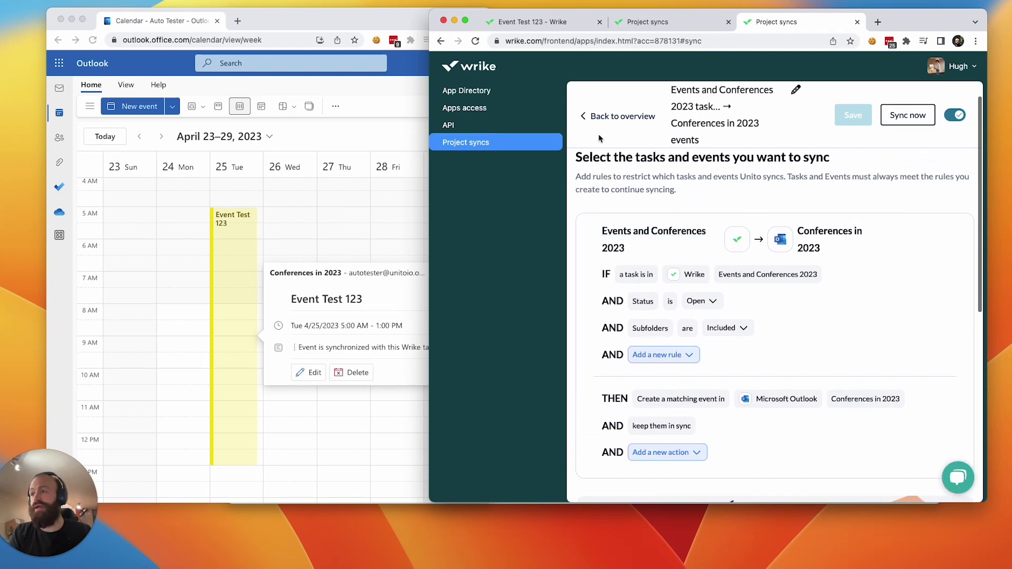
left_click(616, 116)
scroll(774, 331, "down", 2)
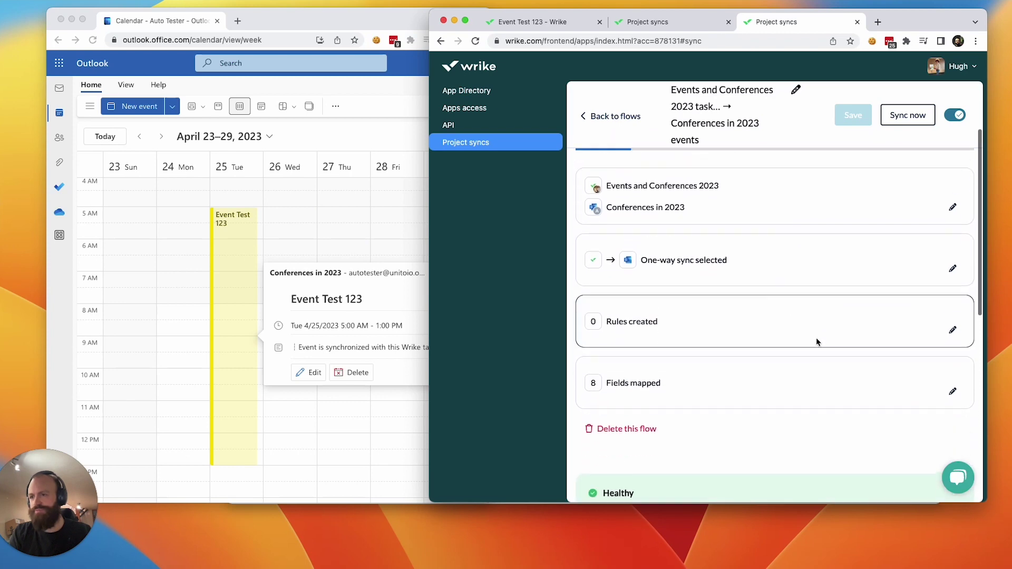
scroll(856, 340, "down", 1)
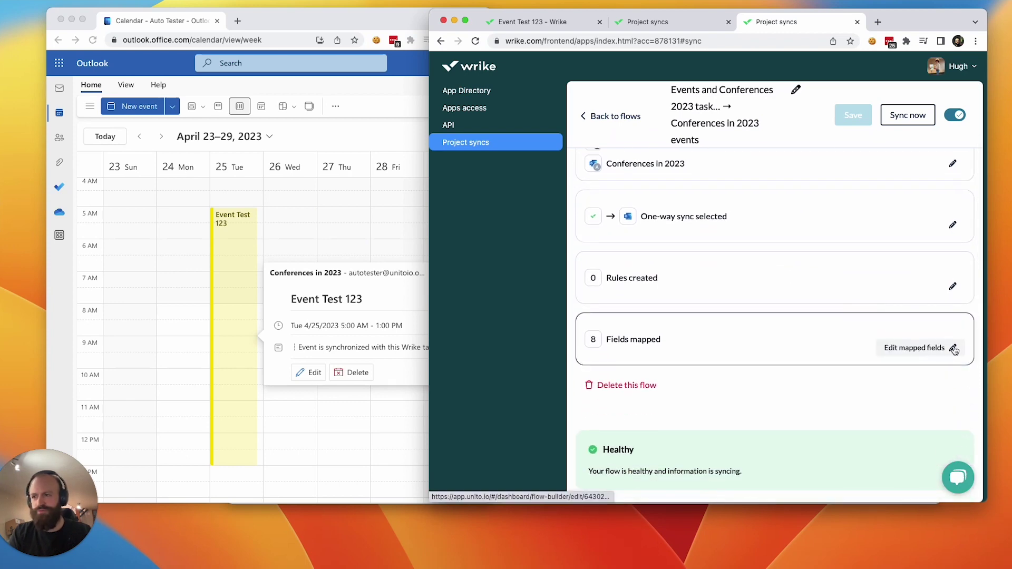
- Open the eight field mappings, such as Due date to End date and time, and Title to Title
left_click(955, 348)
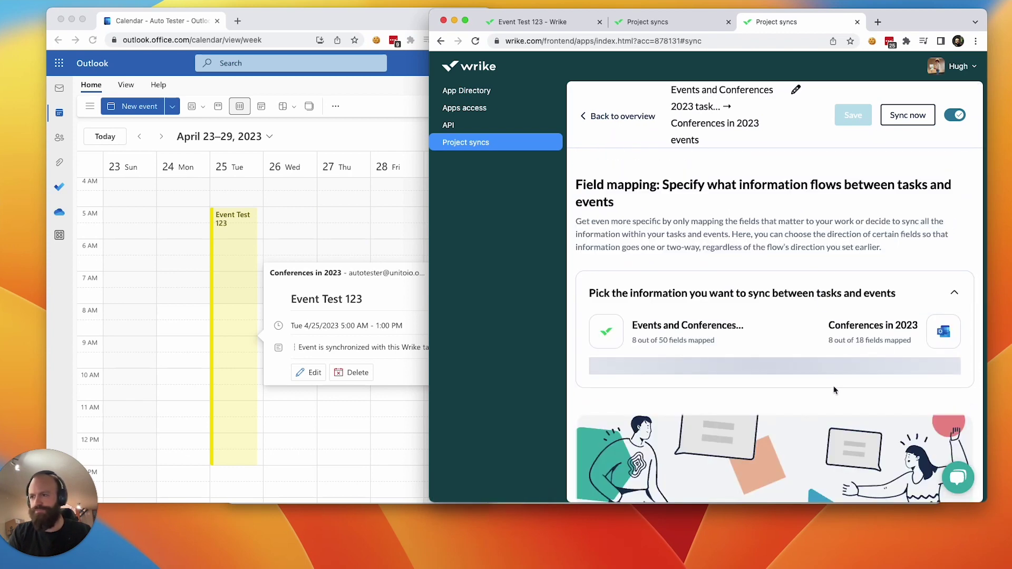
scroll(791, 356, "down", 2)
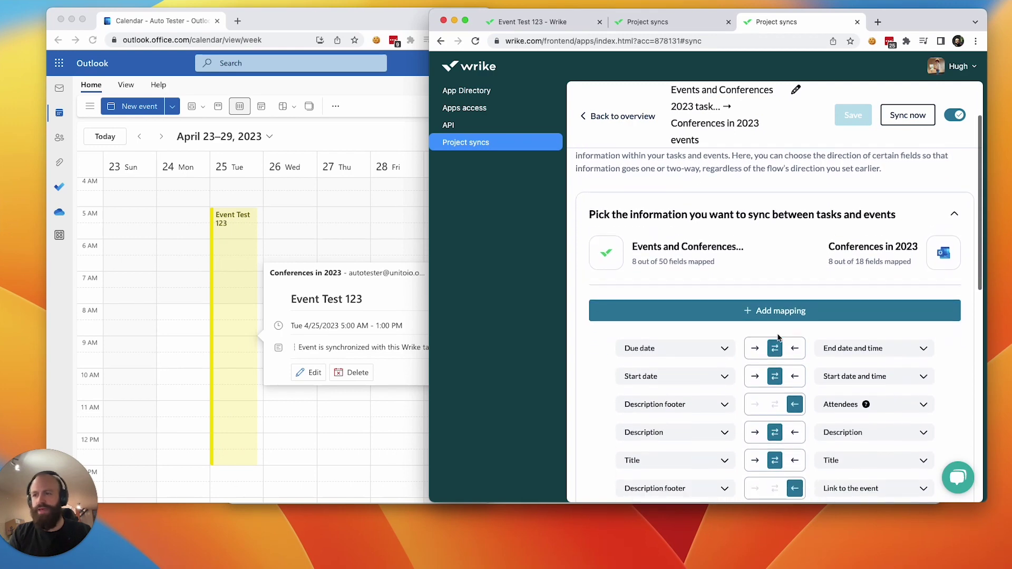
scroll(792, 360, "down", 1)
scroll(792, 361, "down", 1)
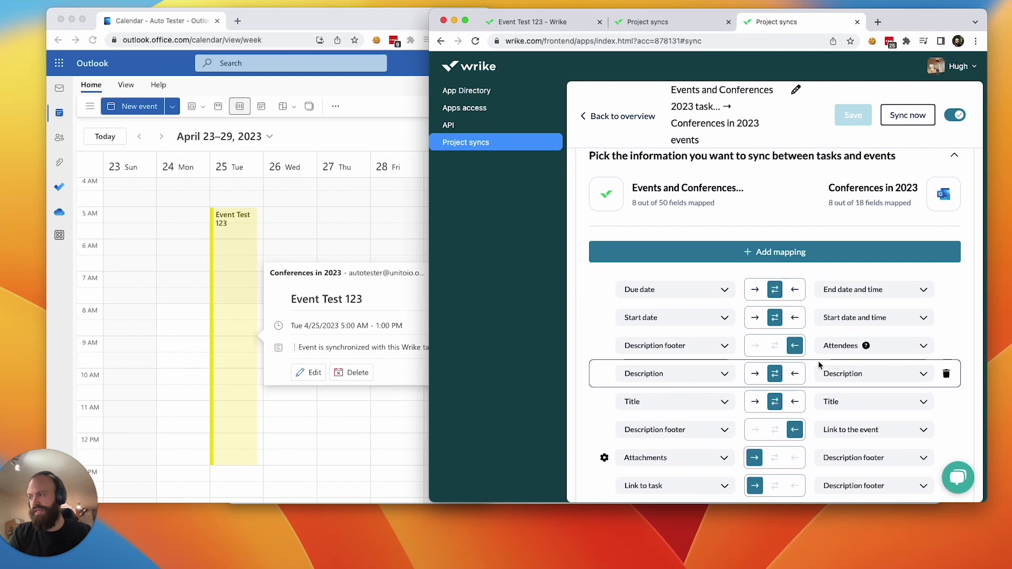
scroll(820, 364, "down", 1)
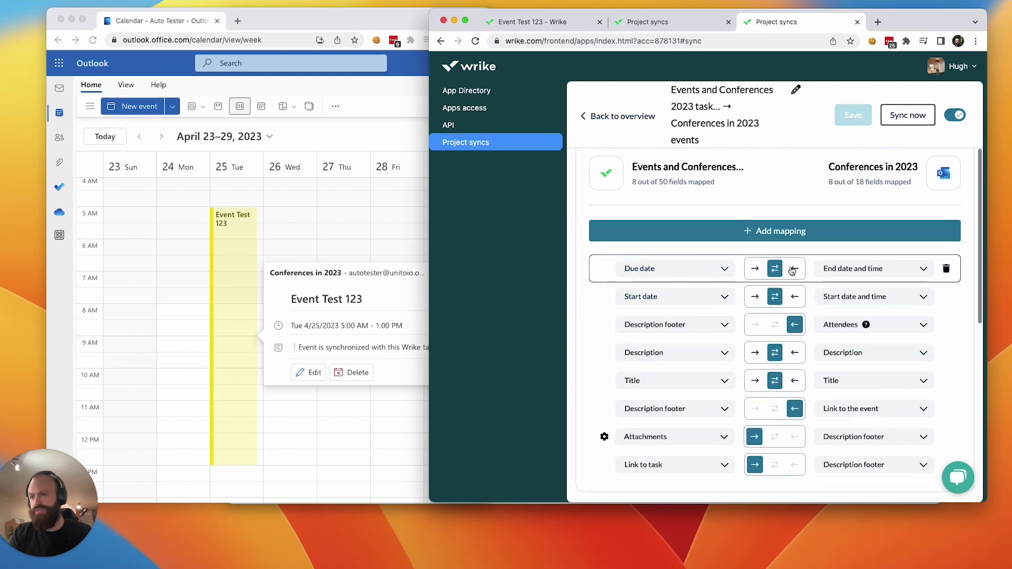
scroll(726, 279, "down", 1)
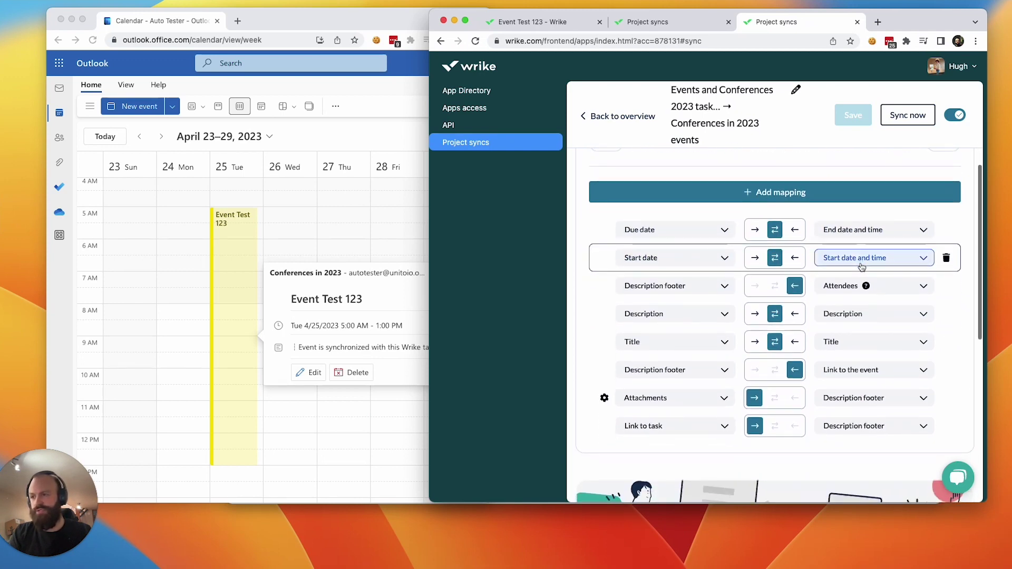
scroll(826, 265, "down", 1)
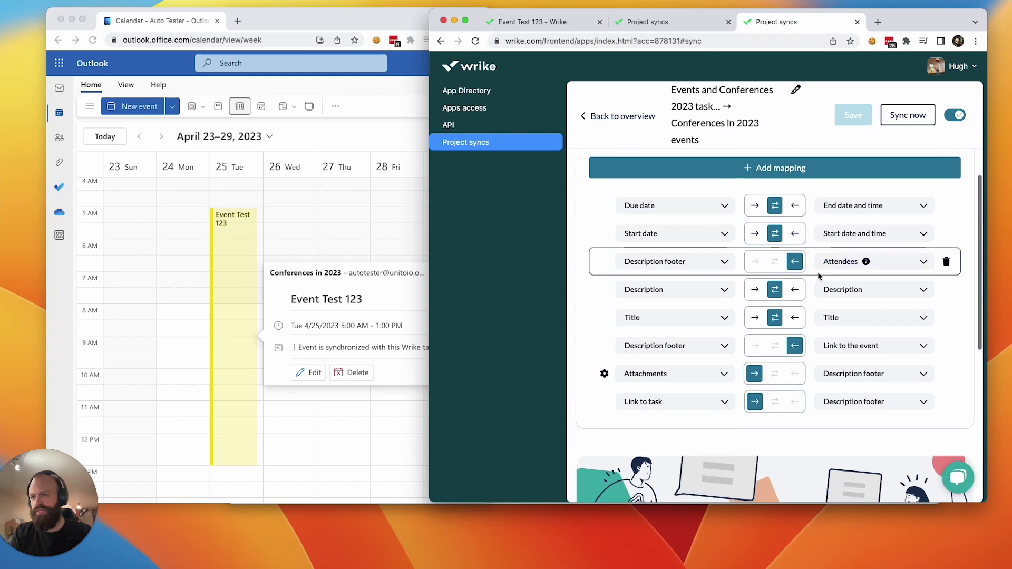
scroll(894, 271, "down", 1)
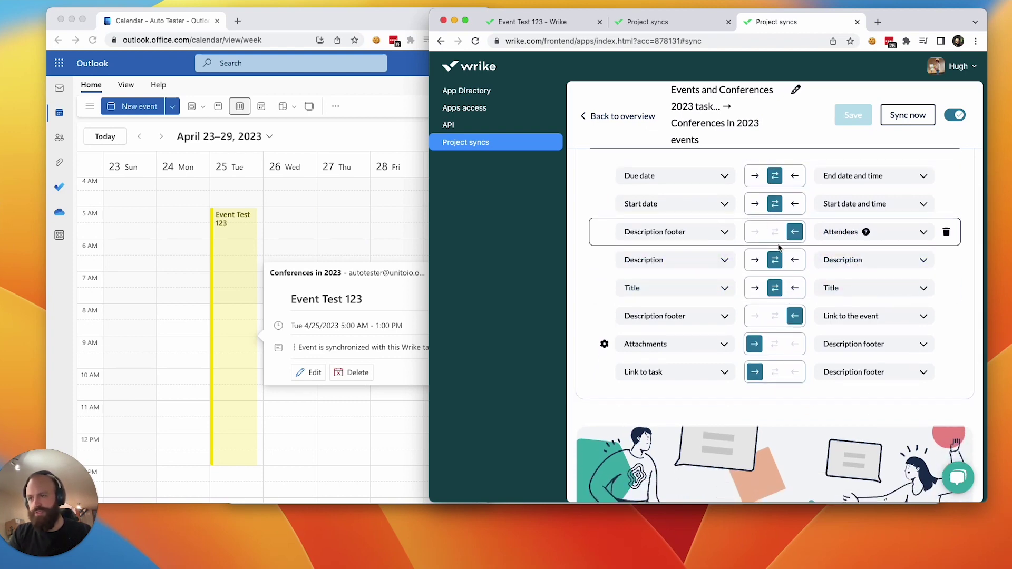
scroll(779, 304, "up", 2)
scroll(779, 304, "up", 1)
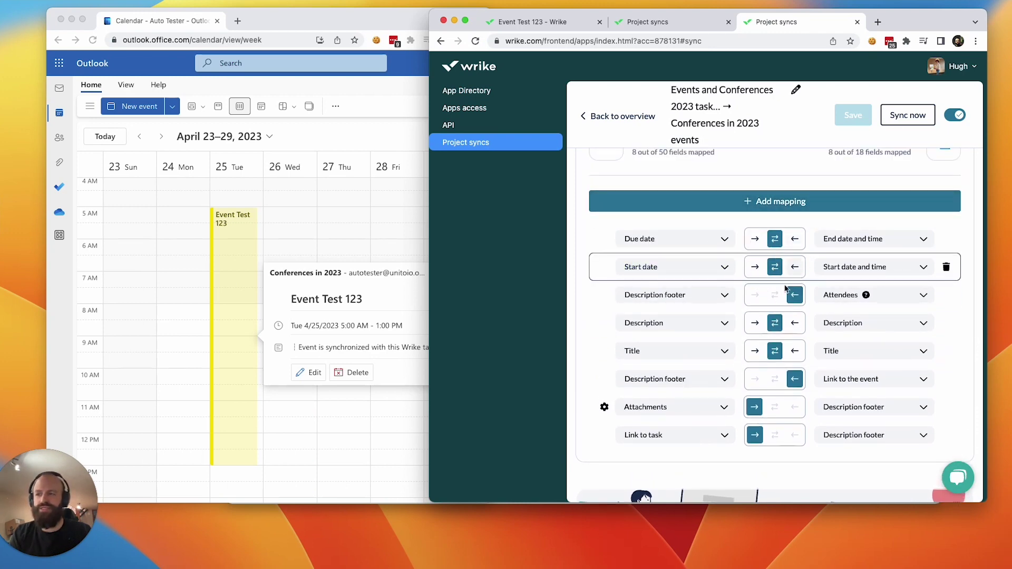
scroll(779, 268, "up", 1)
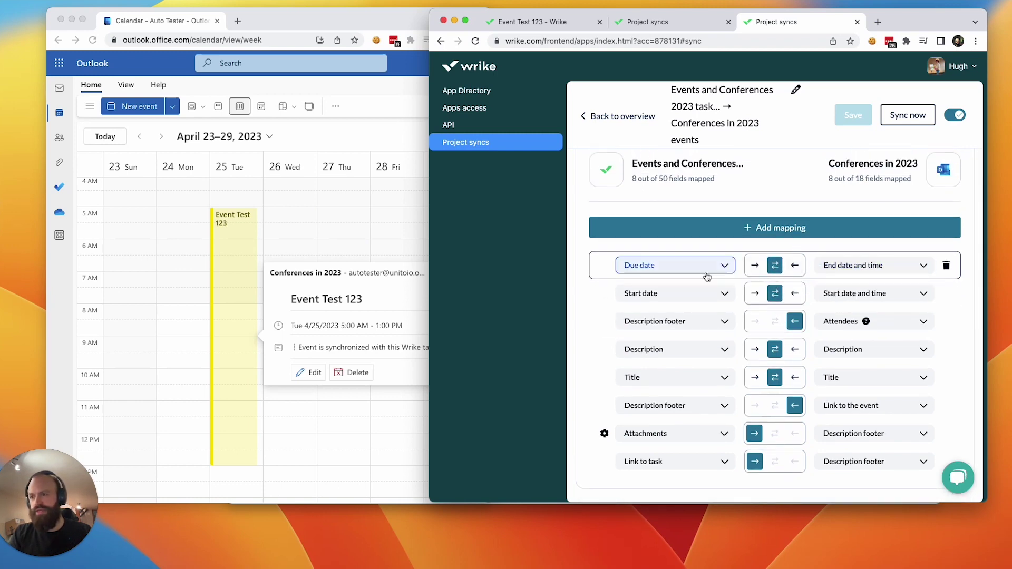
scroll(829, 269, "down", 1)
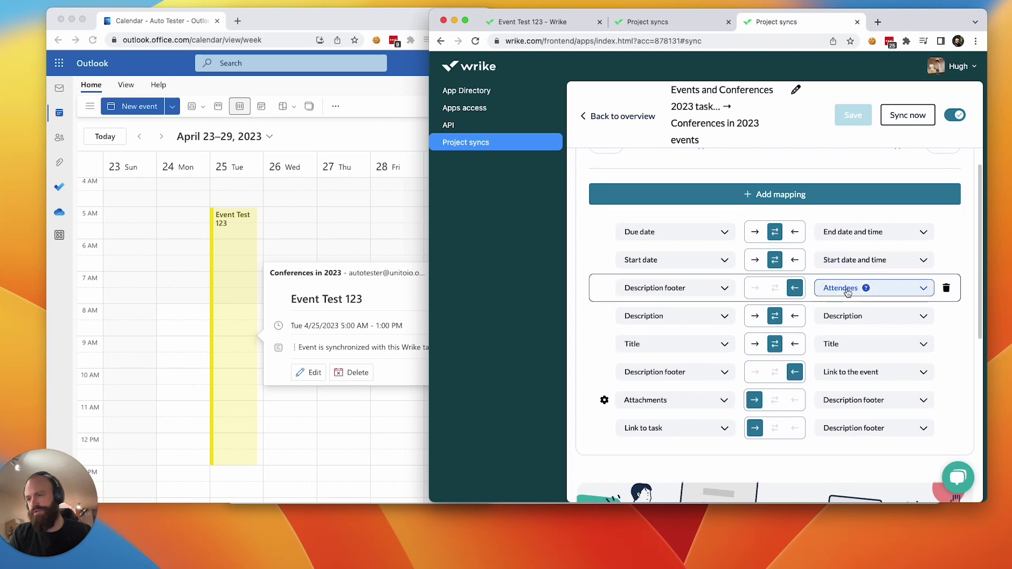
scroll(815, 297, "down", 1)
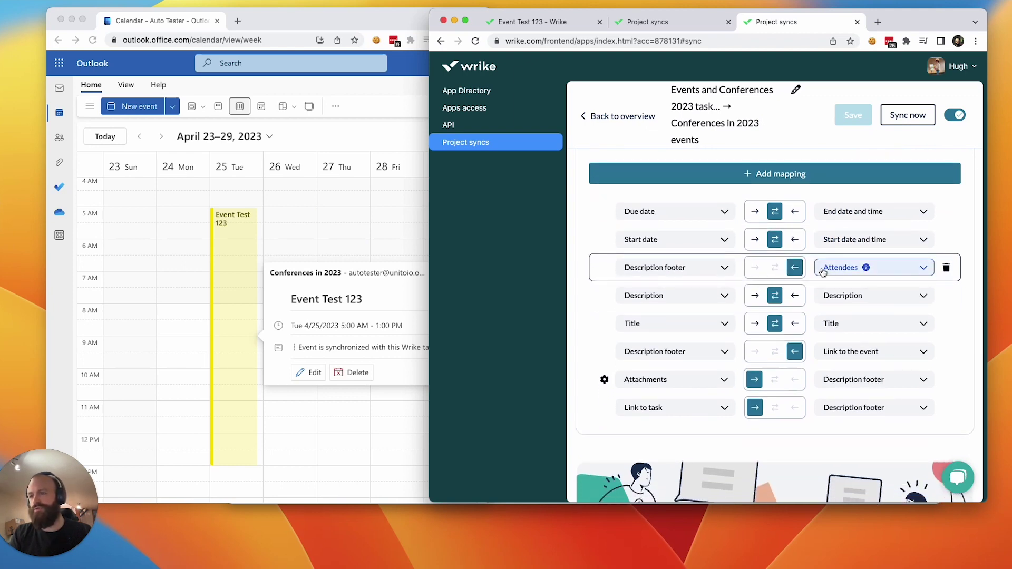
scroll(830, 293, "down", 1)
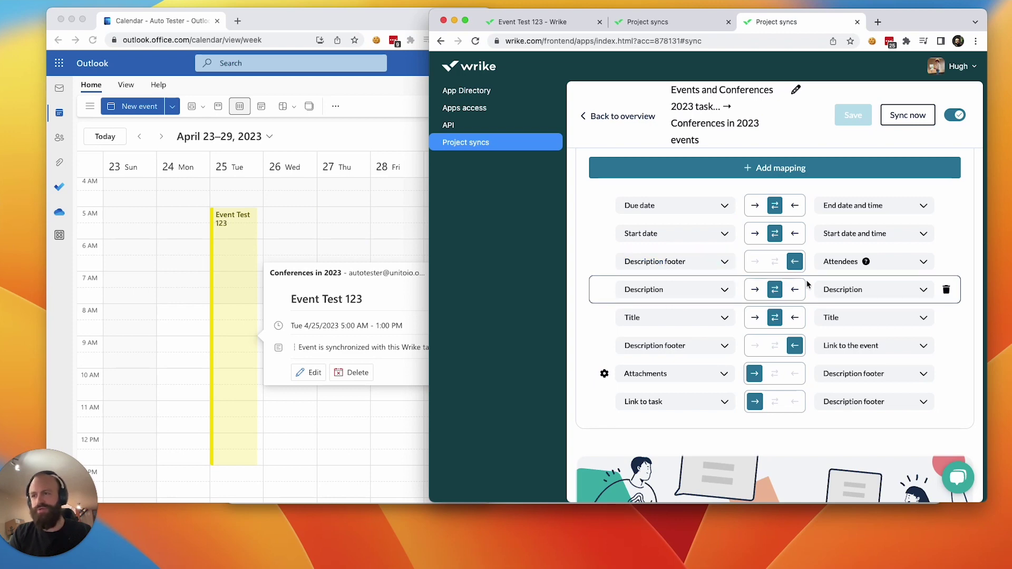
scroll(852, 274, "down", 3)
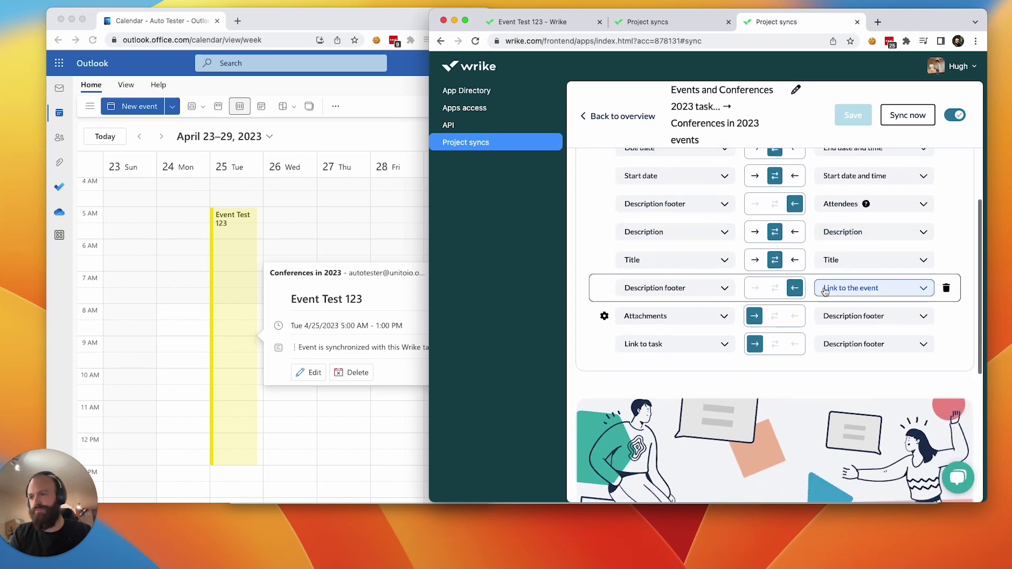
scroll(802, 302, "up", 2)
scroll(807, 302, "up", 1)
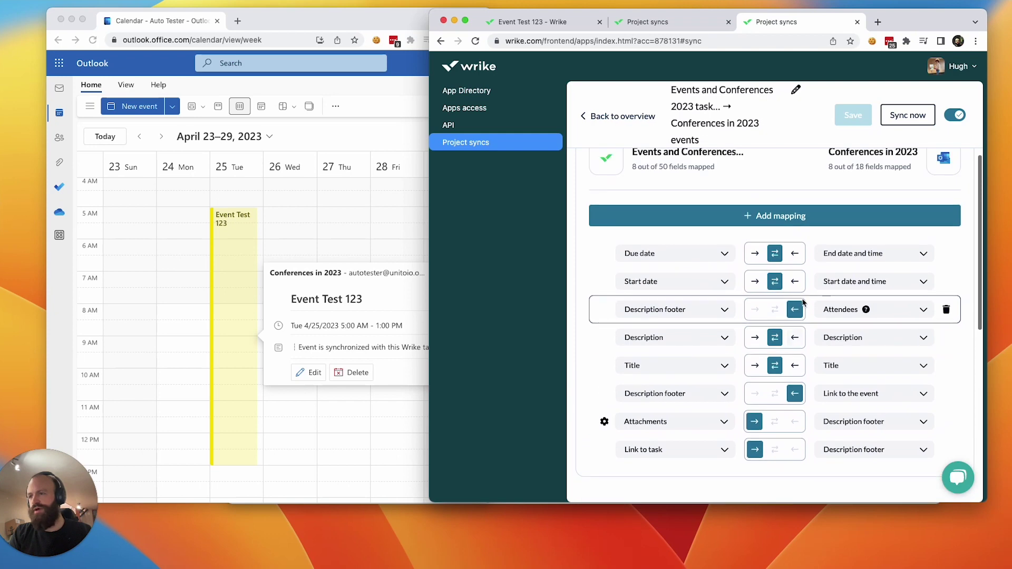
scroll(813, 301, "up", 1)
scroll(813, 301, "down", 2)
scroll(817, 325, "up", 1)
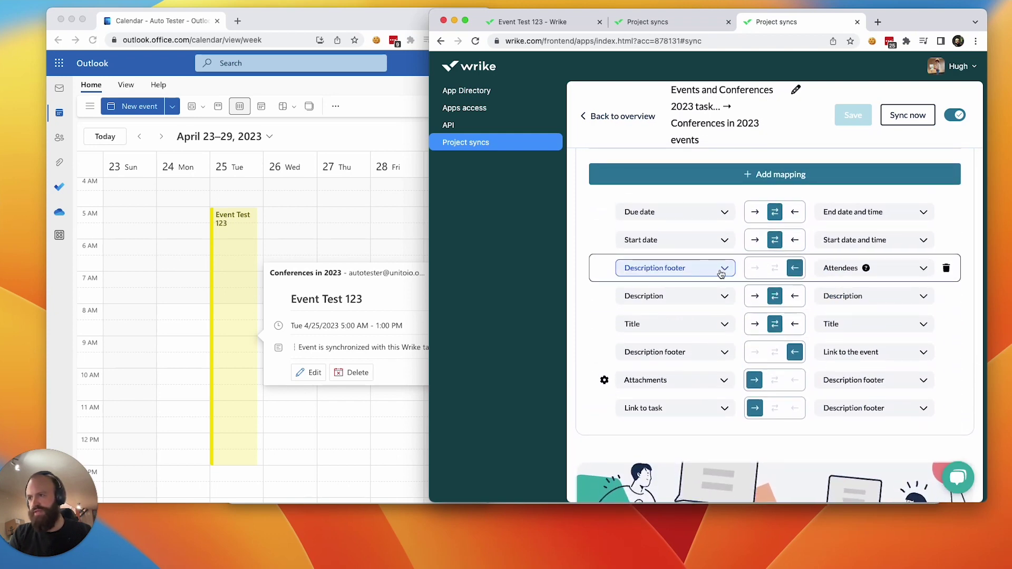
left_click(721, 273)
left_click(692, 352)
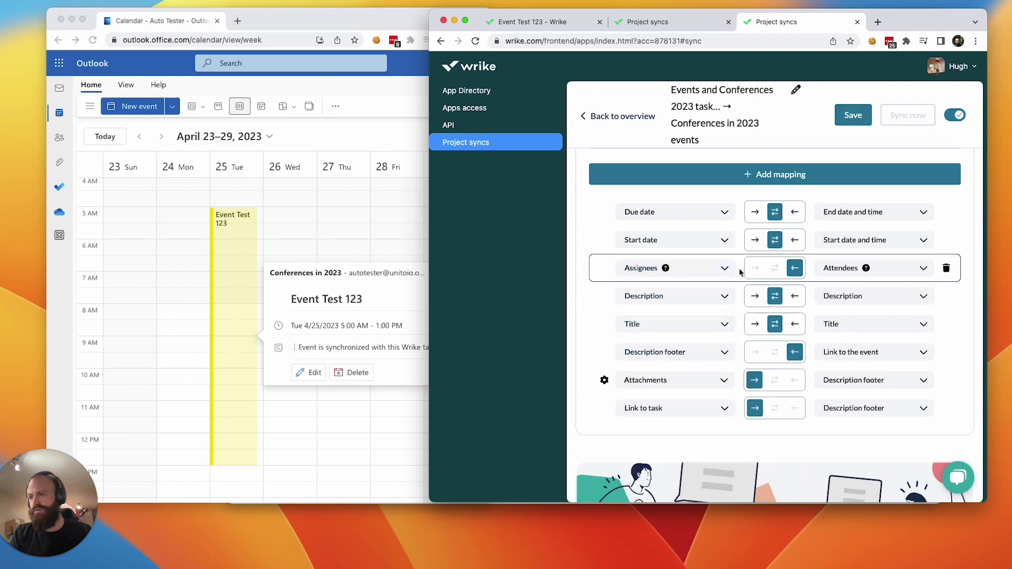
left_click(726, 273)
scroll(715, 328, "down", 1)
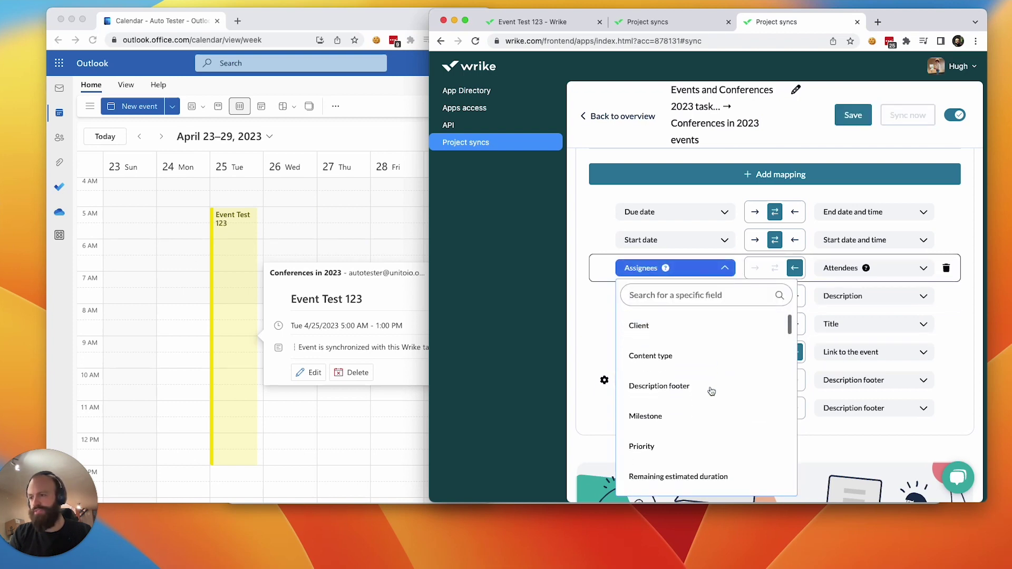
scroll(696, 348, "down", 1)
left_click(682, 362)
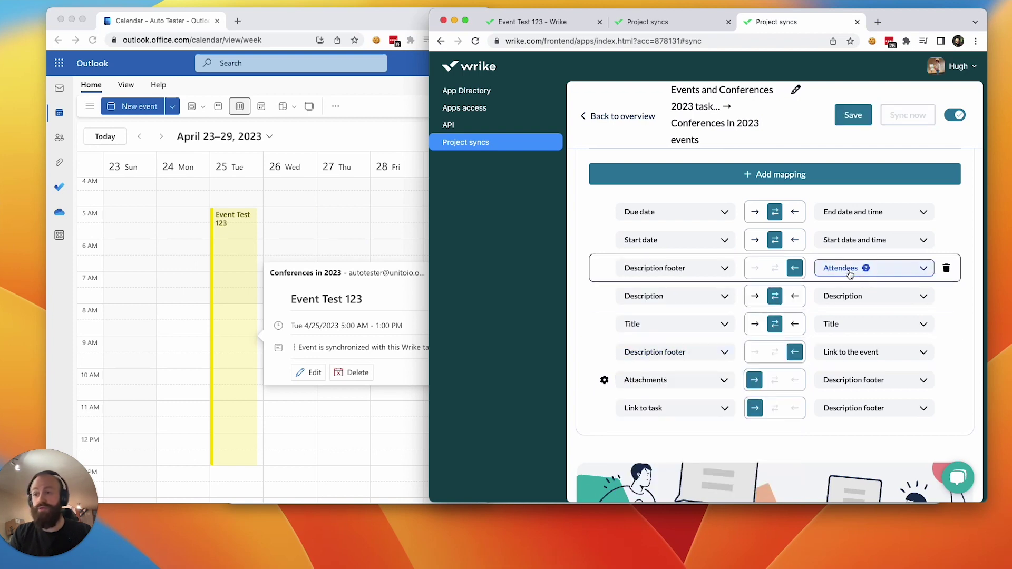
scroll(758, 270, "up", 3)
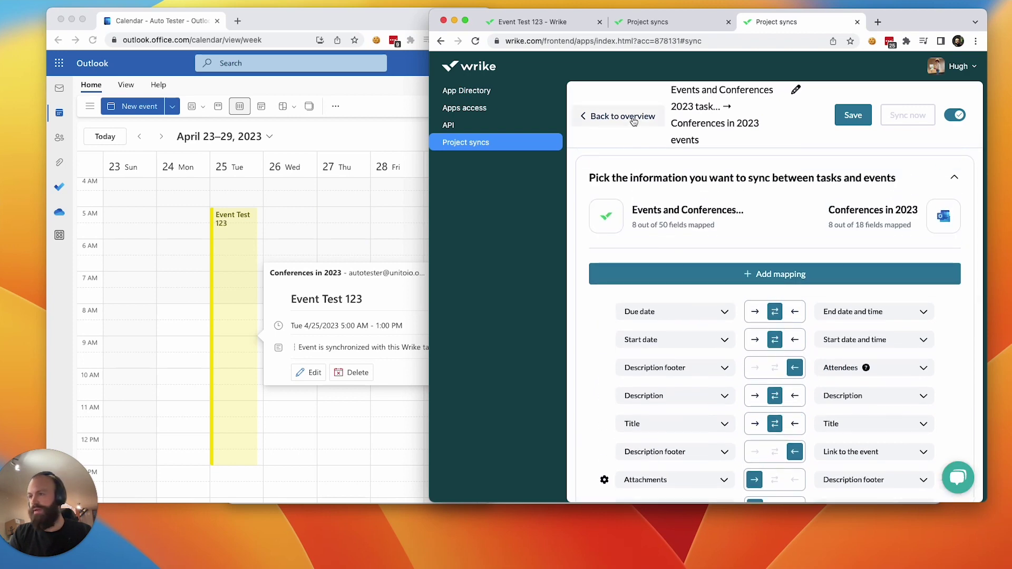
mouse_move(842, 367)
scroll(615, 146, "up", 1)
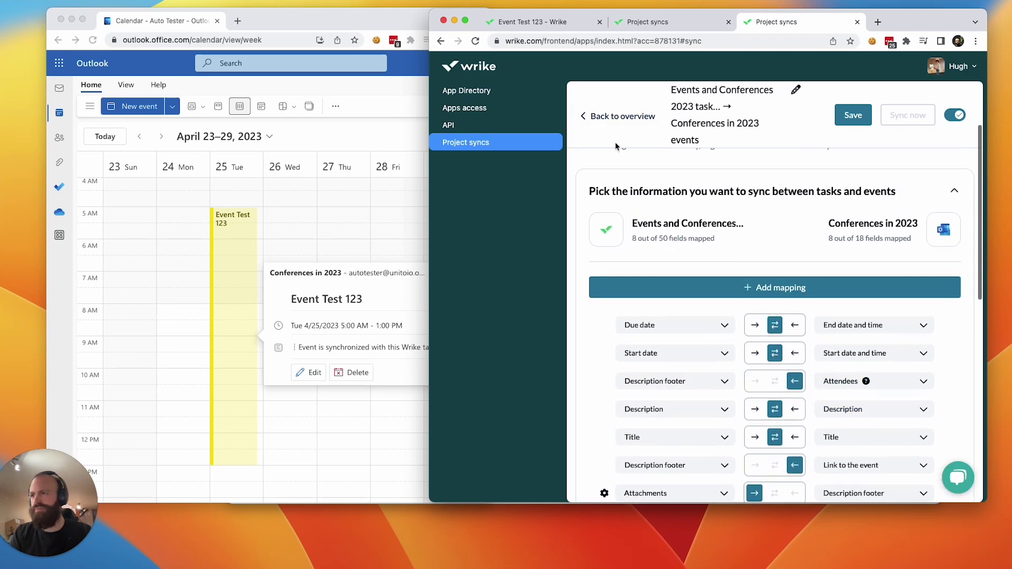
- Save the flow from the overview with 'Only new tasks and events' selected
left_click(632, 124)
scroll(756, 317, "down", 2)
scroll(799, 360, "down", 1)
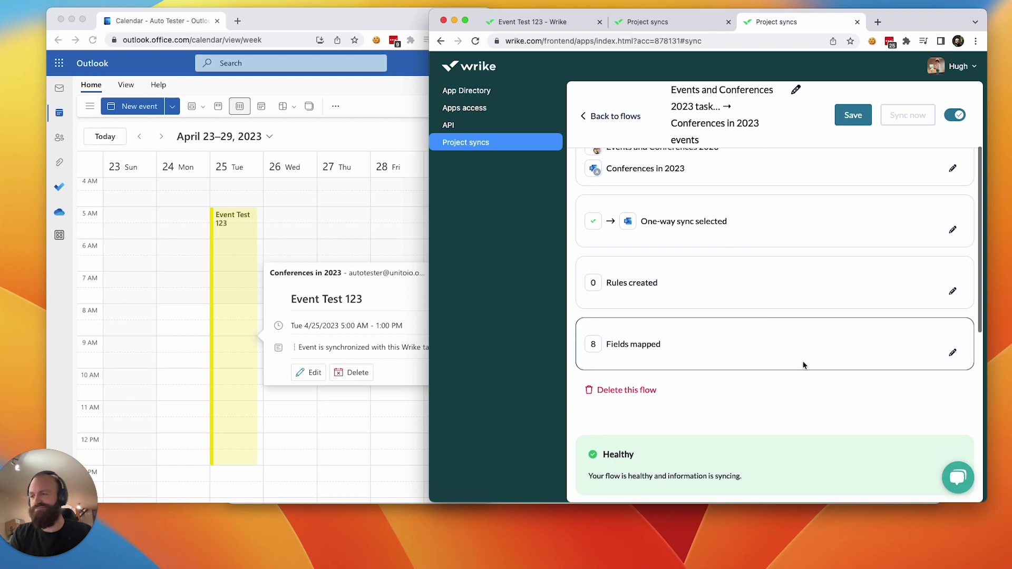
scroll(804, 366, "down", 1)
scroll(803, 366, "down", 2)
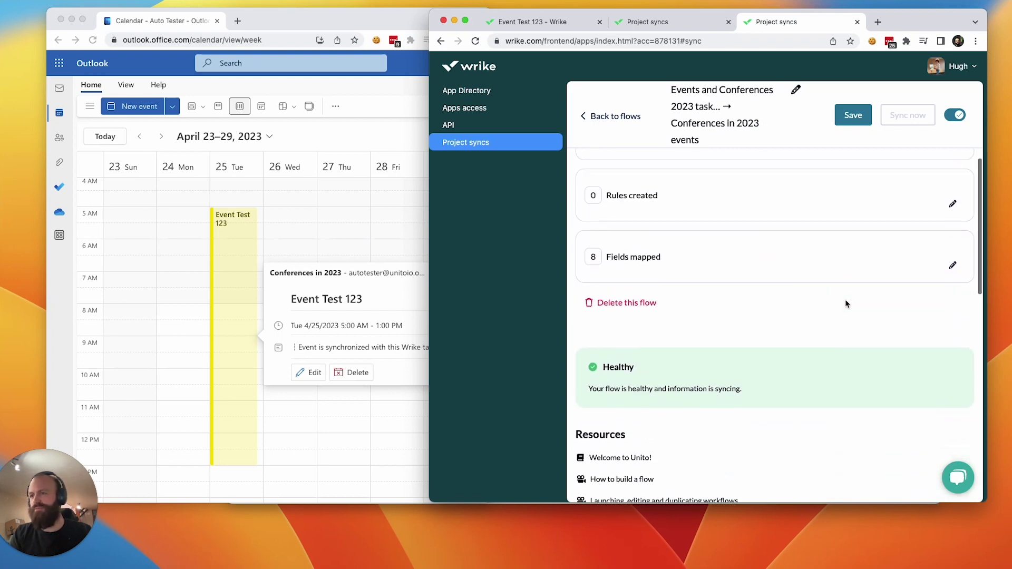
scroll(847, 301, "up", 3)
scroll(841, 301, "up", 1)
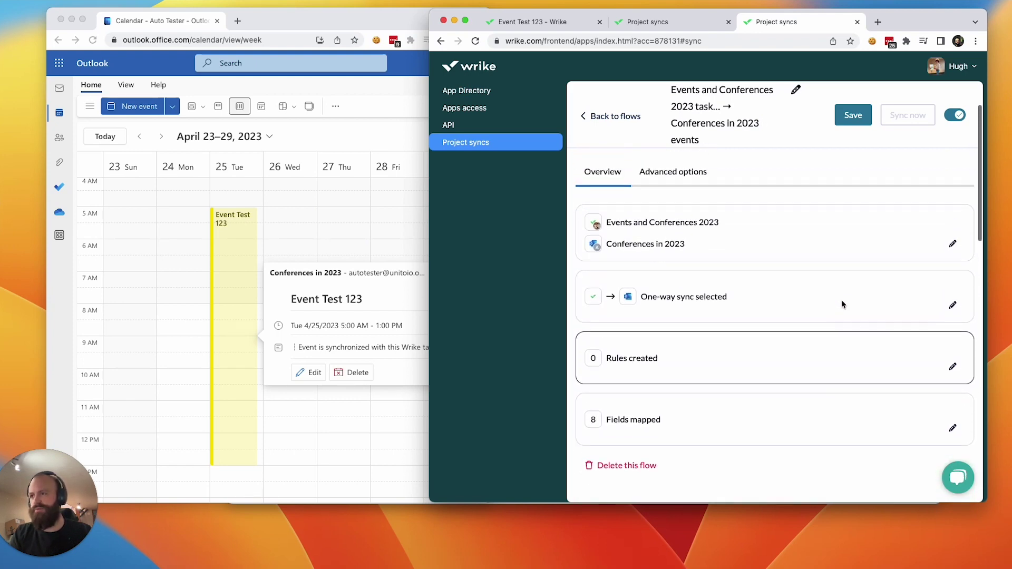
left_click(853, 115)
left_click(902, 361)
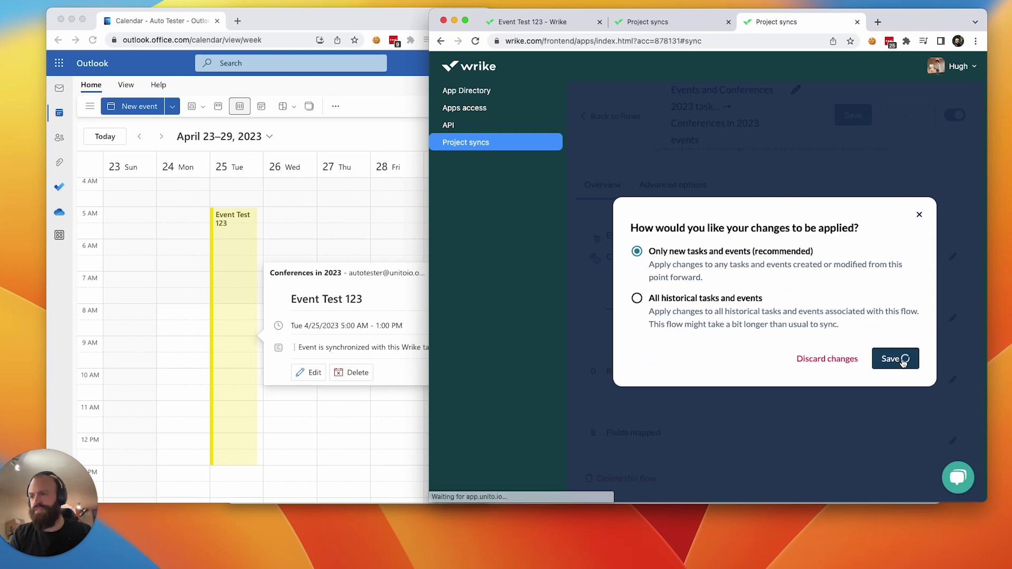